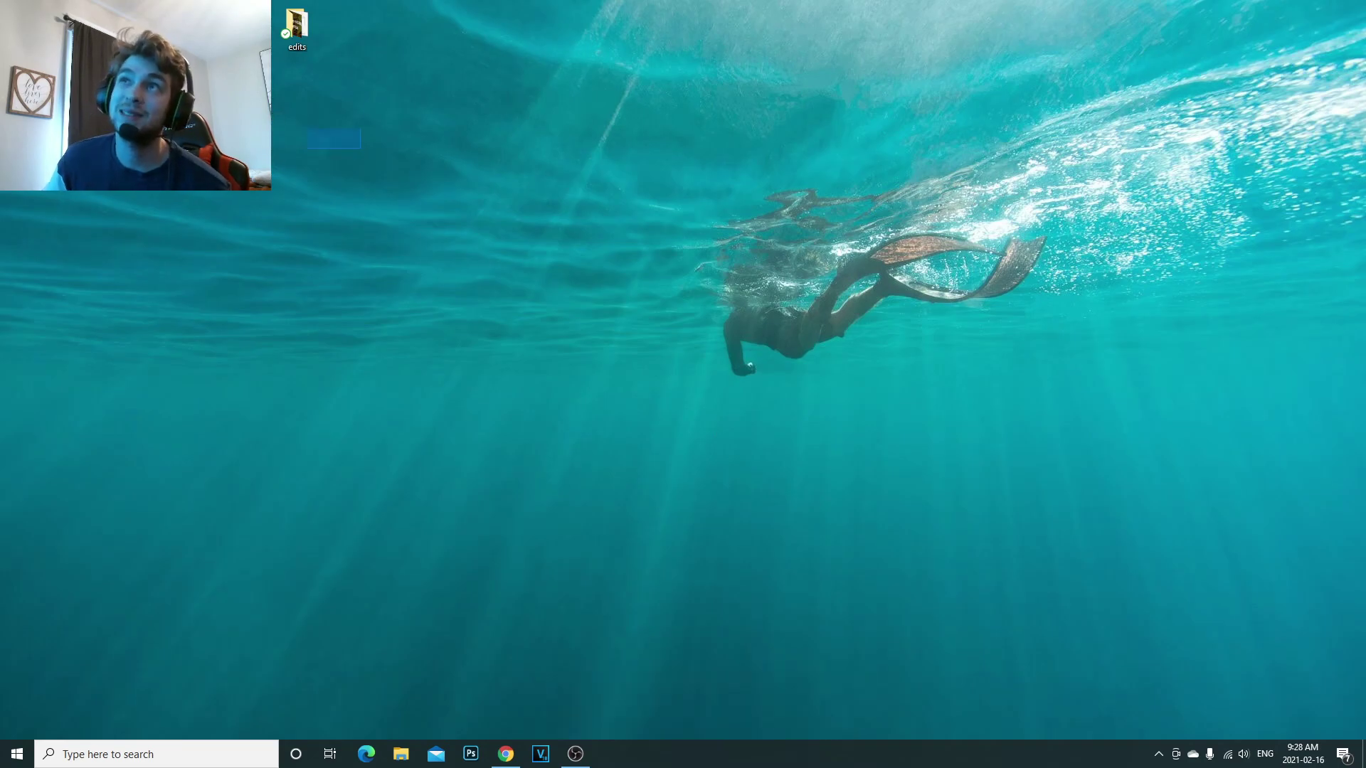
Launch CurseForge from its desktop shortcut
left_click(450, 244)
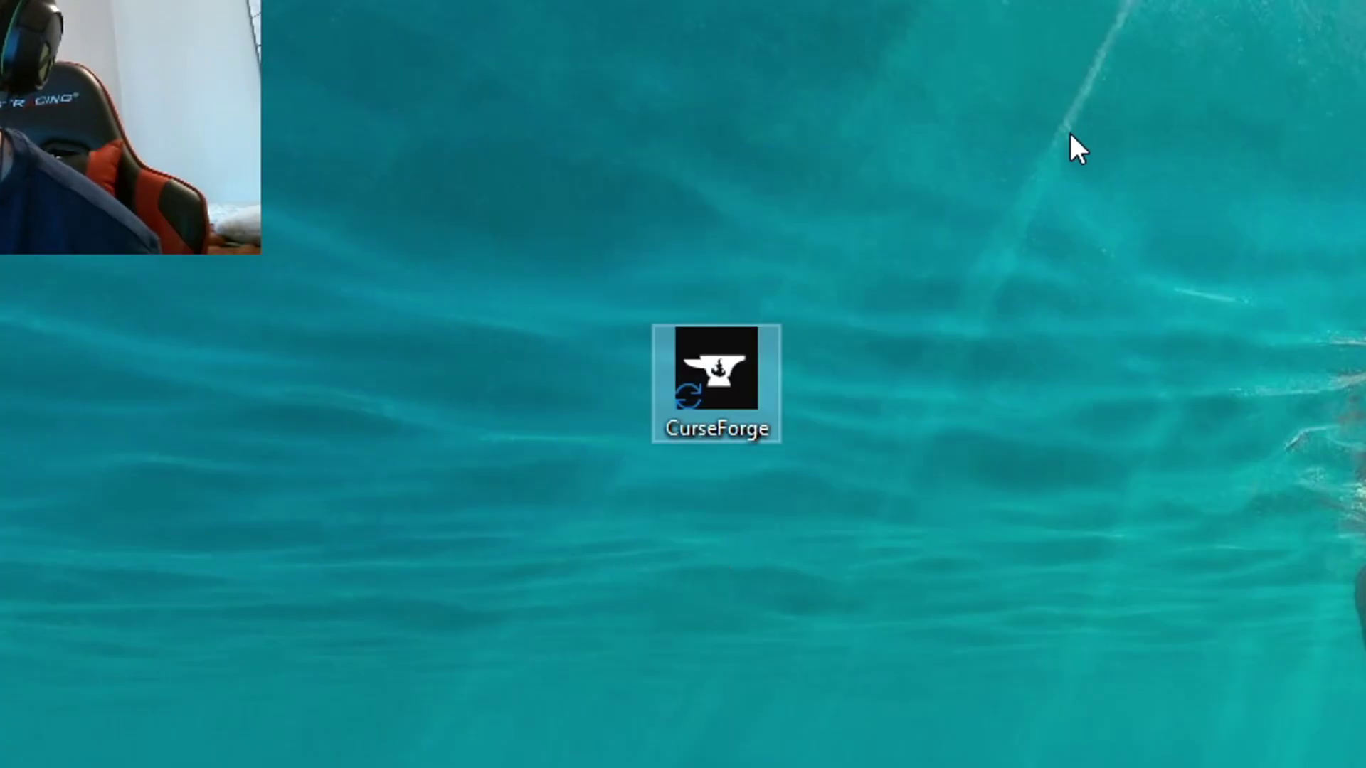
double_click(707, 435)
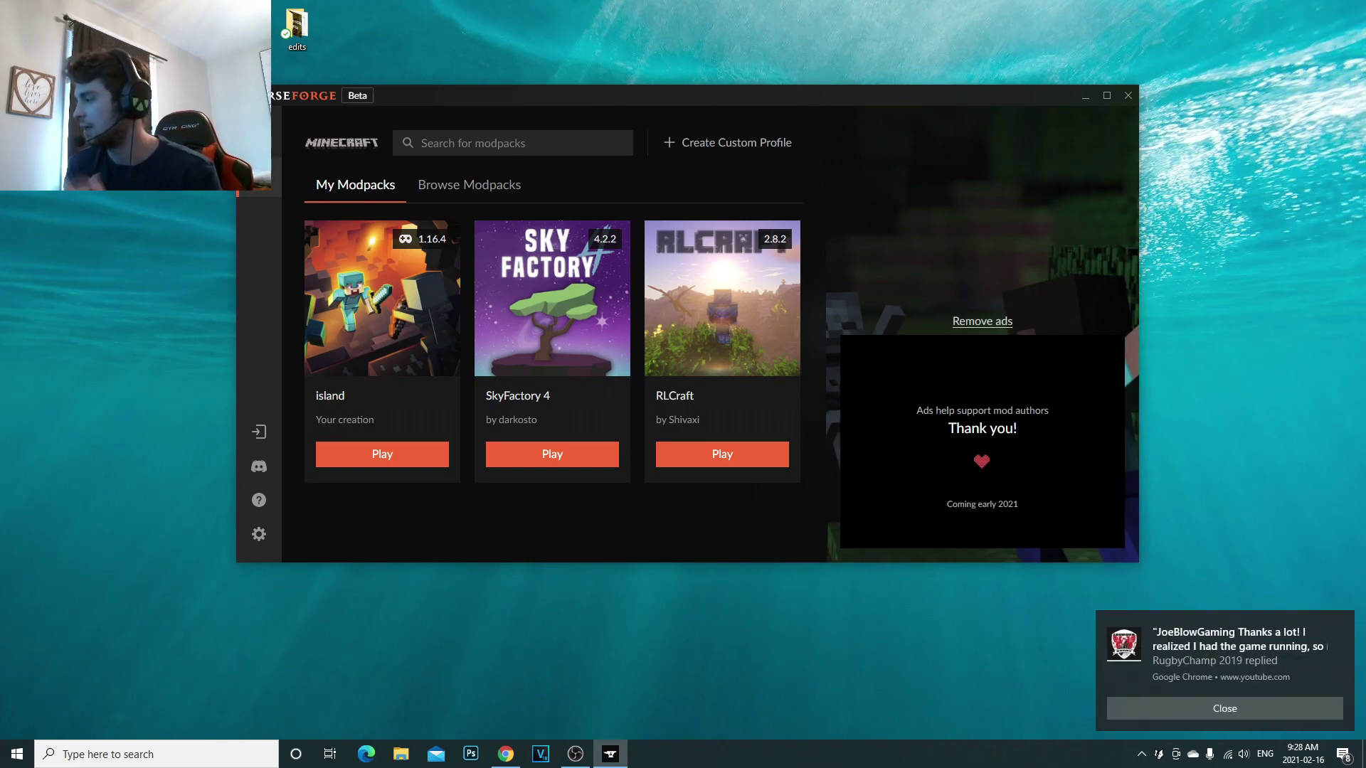
Dismiss the Chrome desktop notification
left_click(1225, 708)
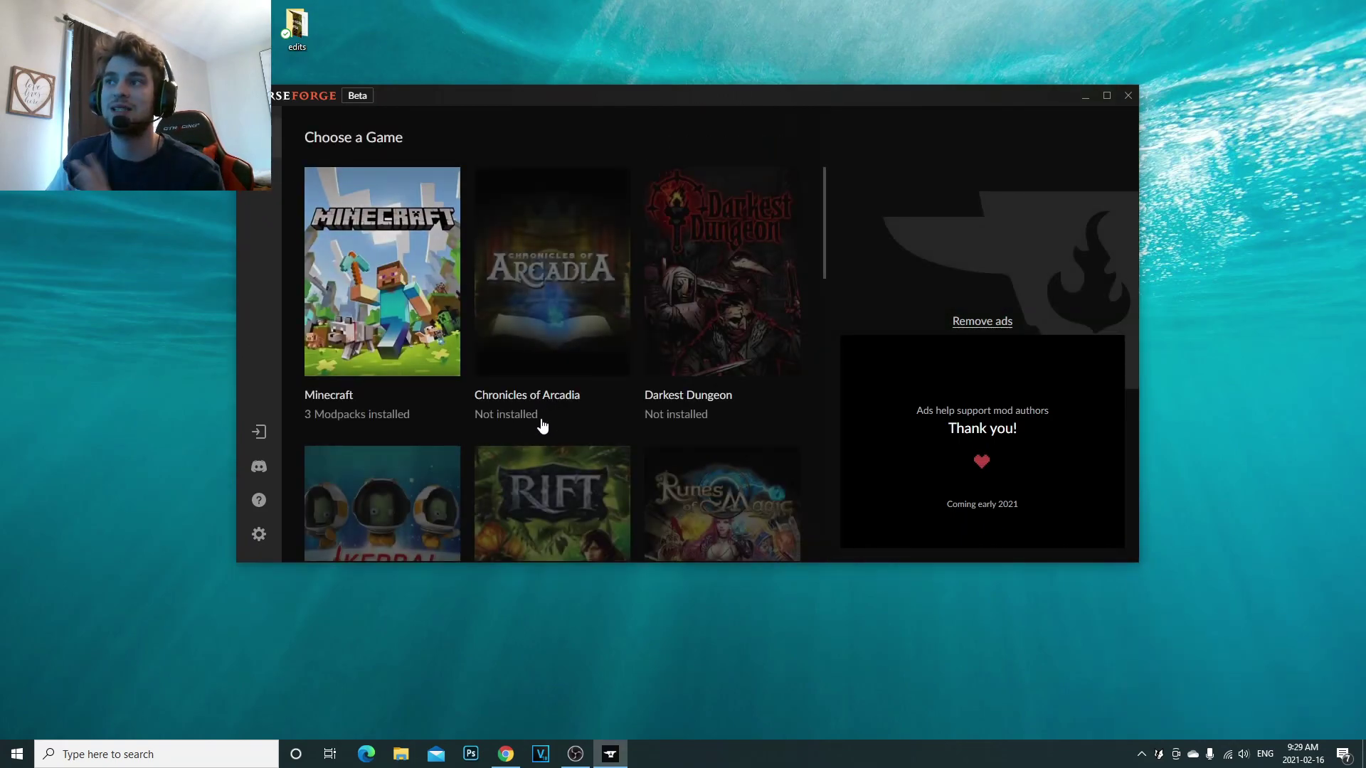
scroll(697, 416, "down", 3)
scroll(698, 416, "up", 3)
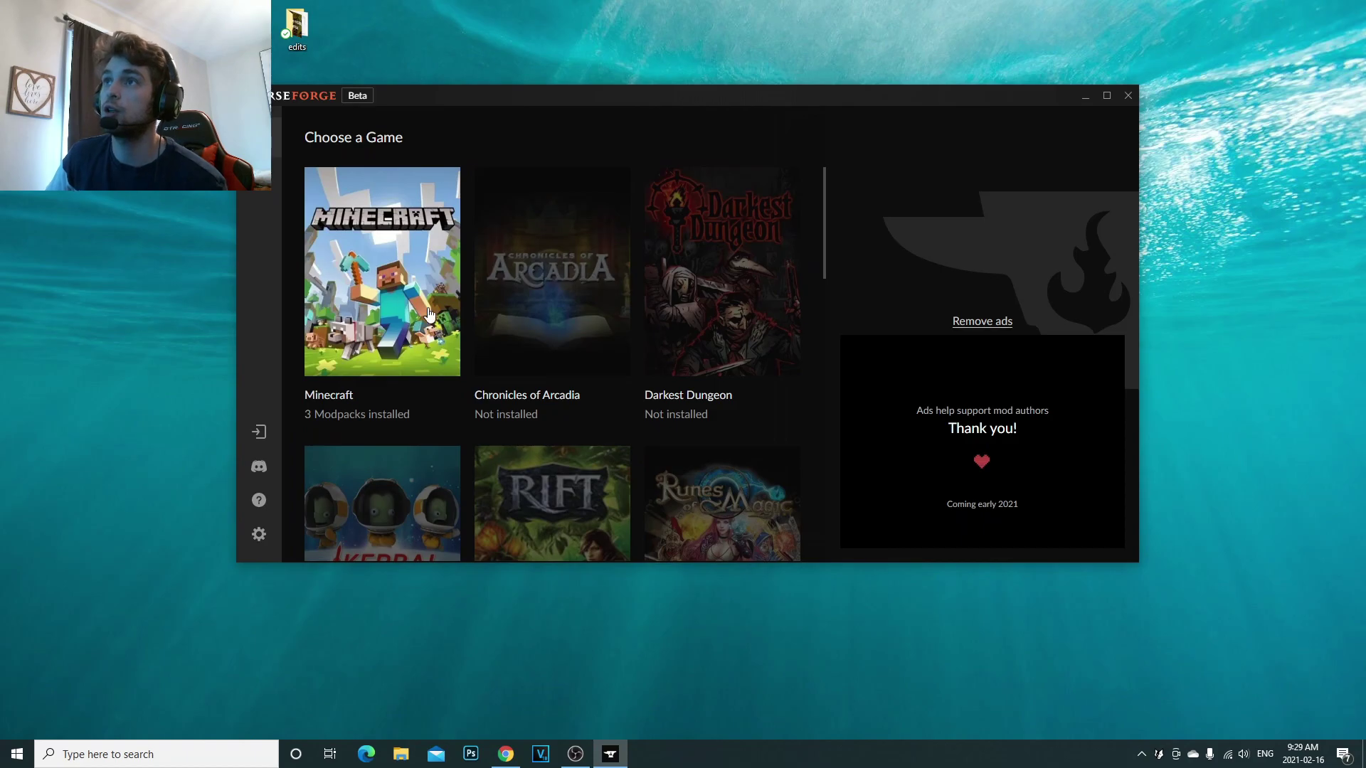
Return to Minecraft's My Modpacks page via the game grid and maximize CurseForge
left_click(383, 292)
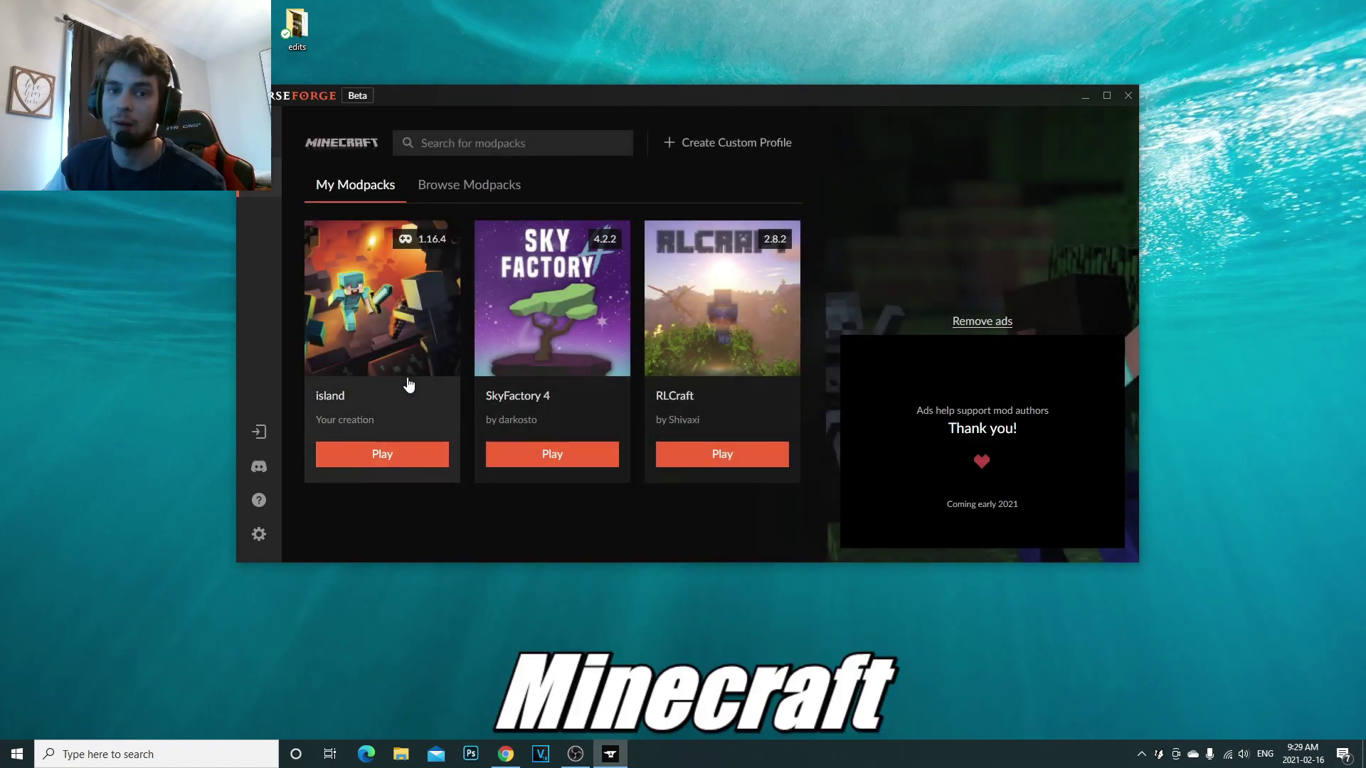
left_click(335, 137)
left_click(279, 108)
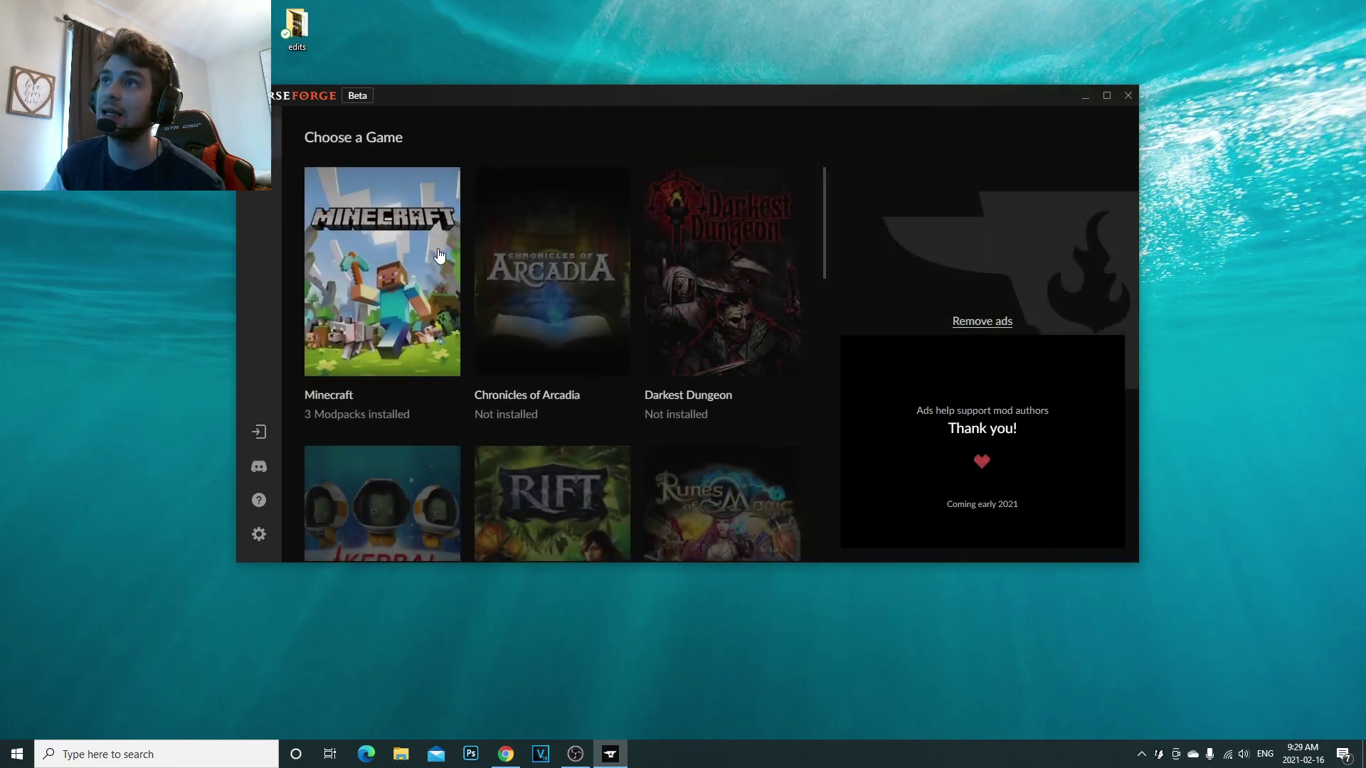
left_click(367, 314)
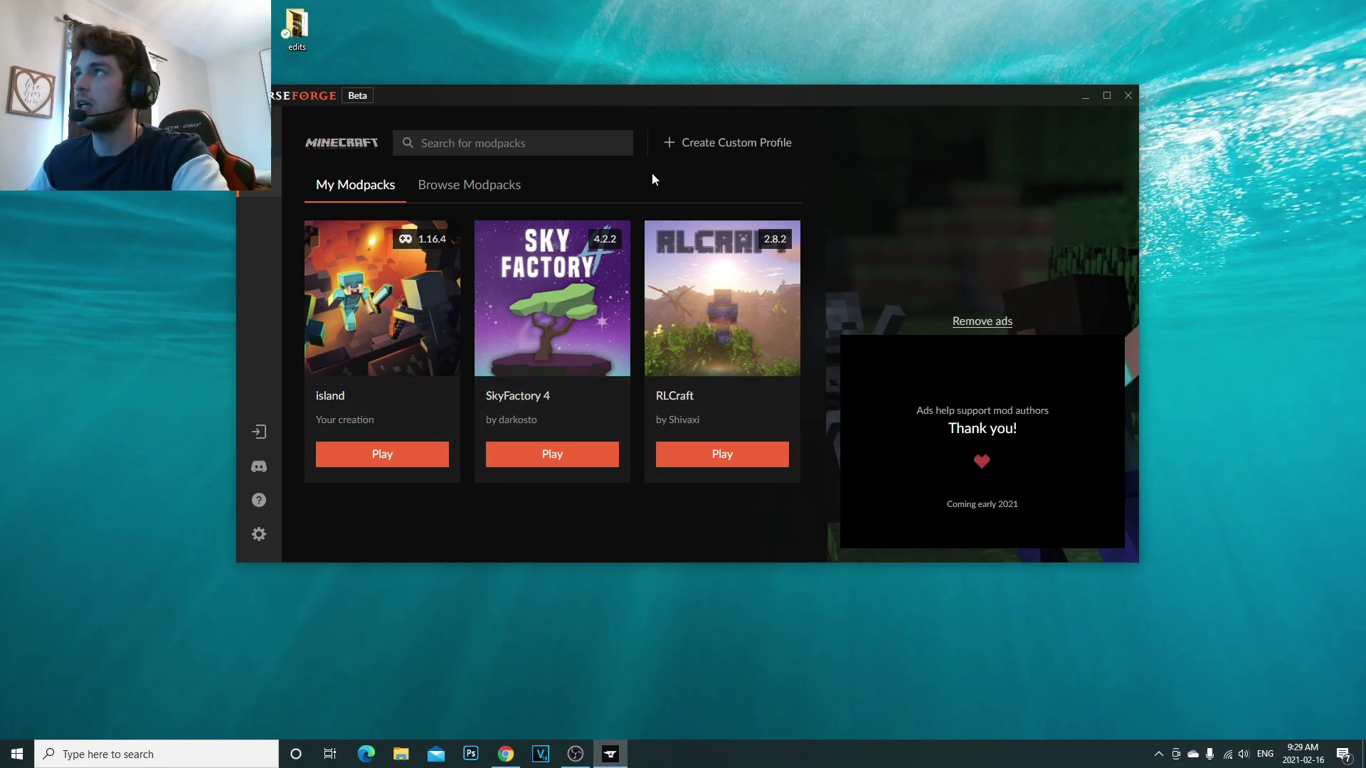
left_click(1107, 96)
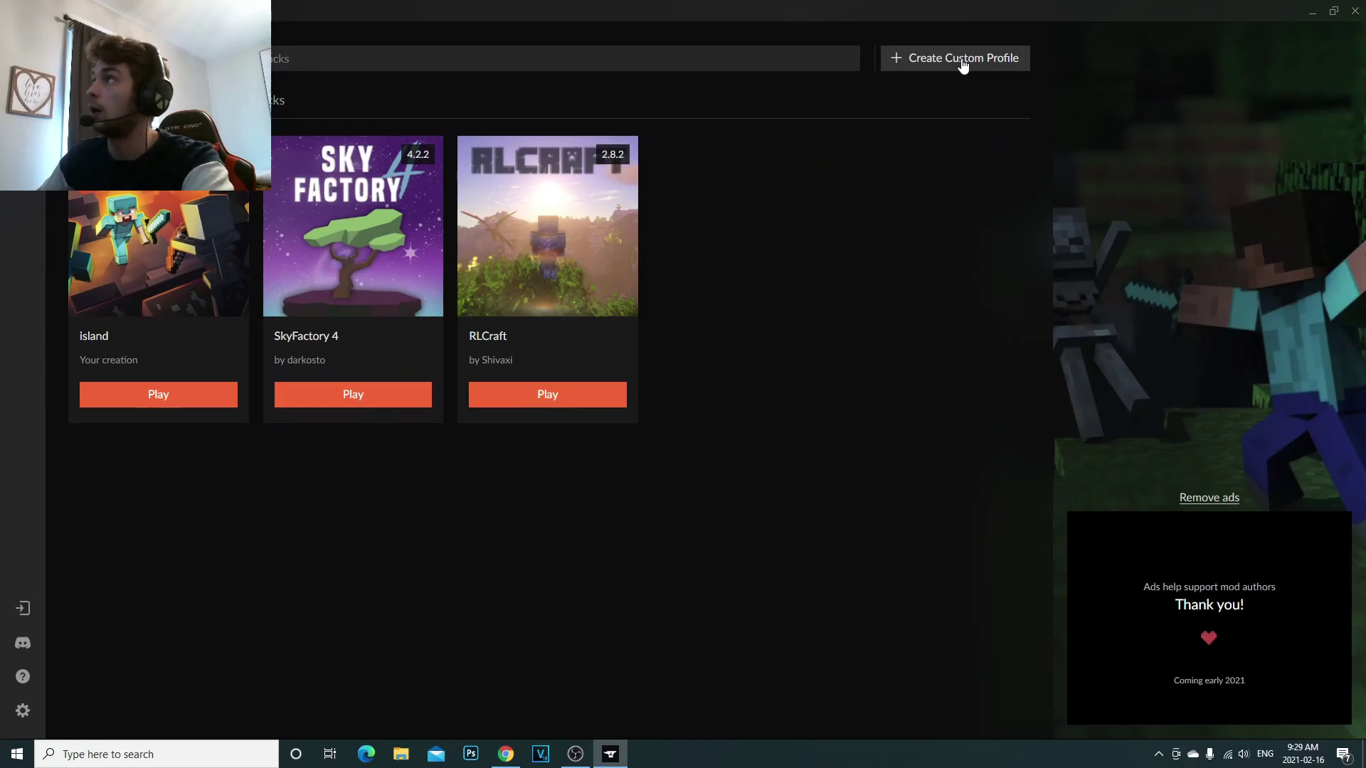
Start a custom profile named 'youtube example'
left_click(938, 64)
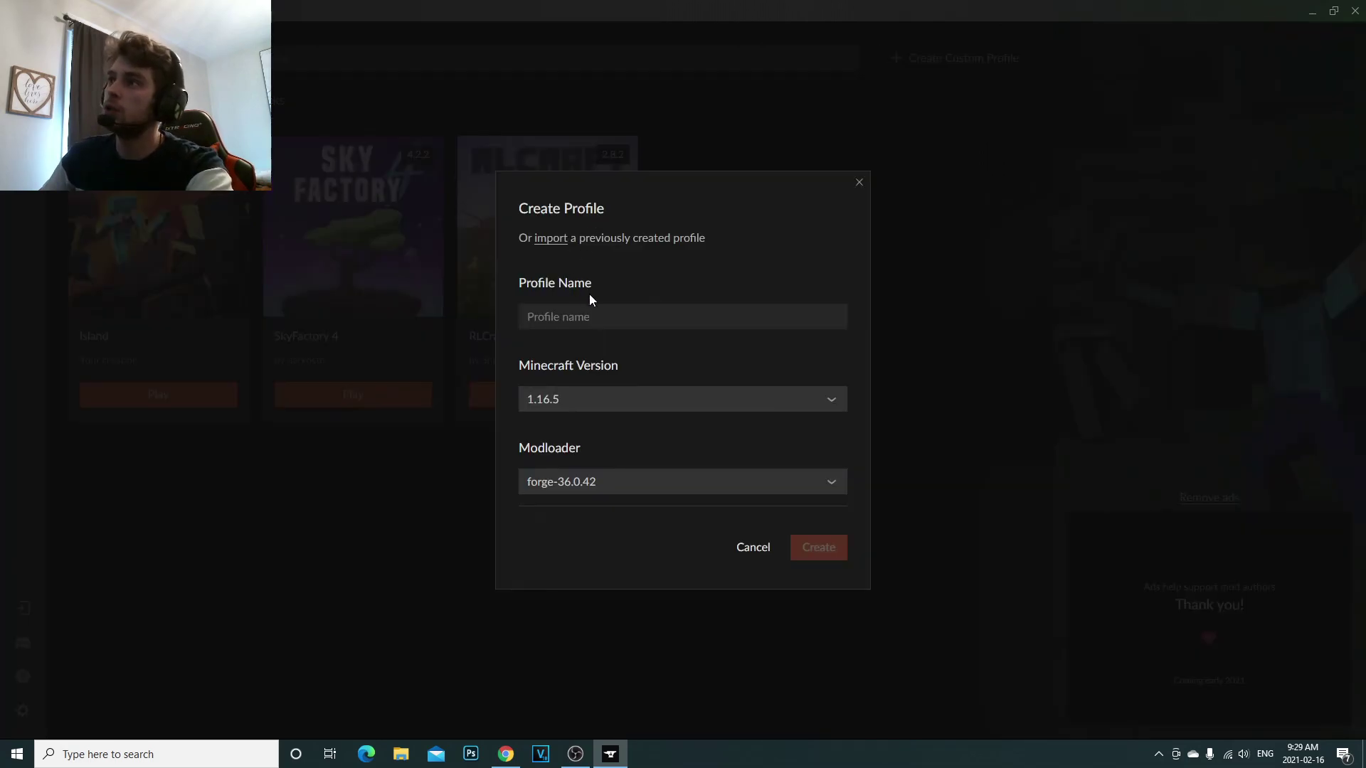
left_click(608, 320)
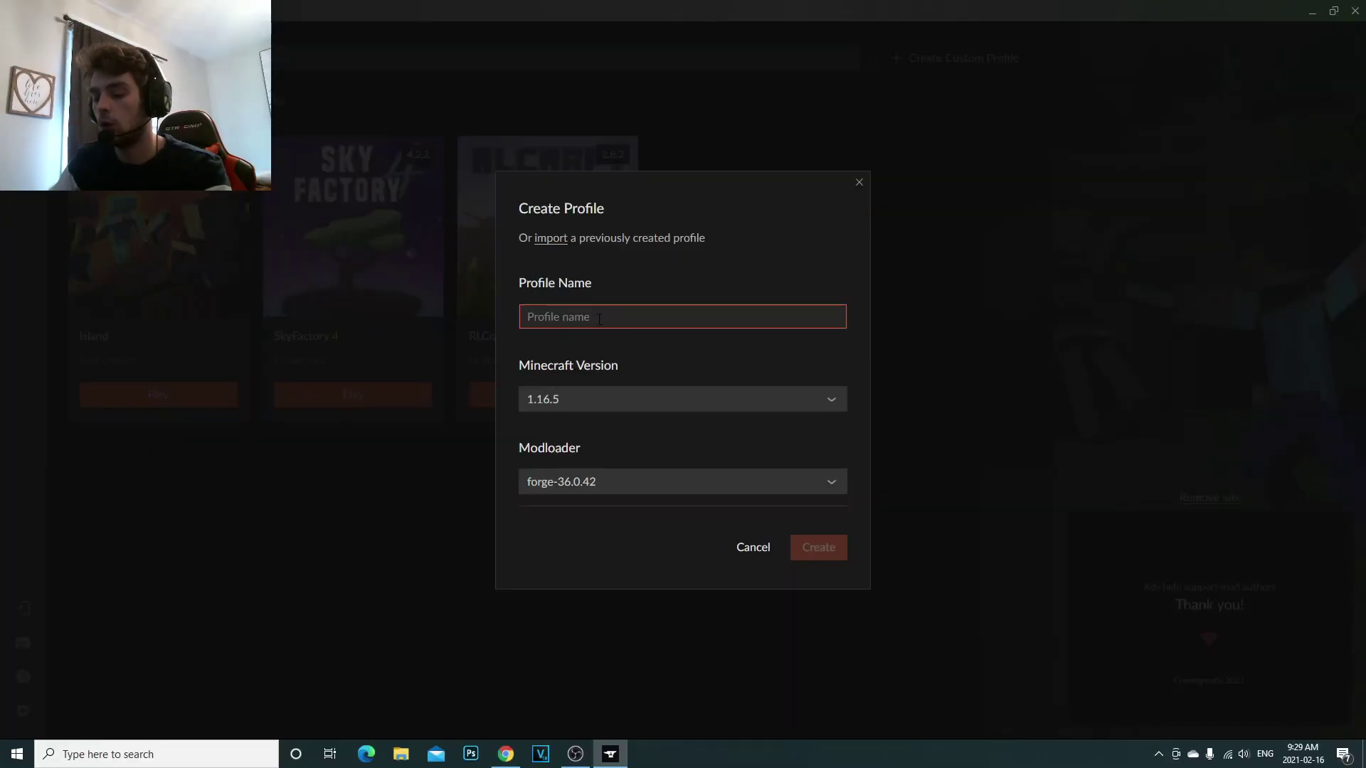
type("y")
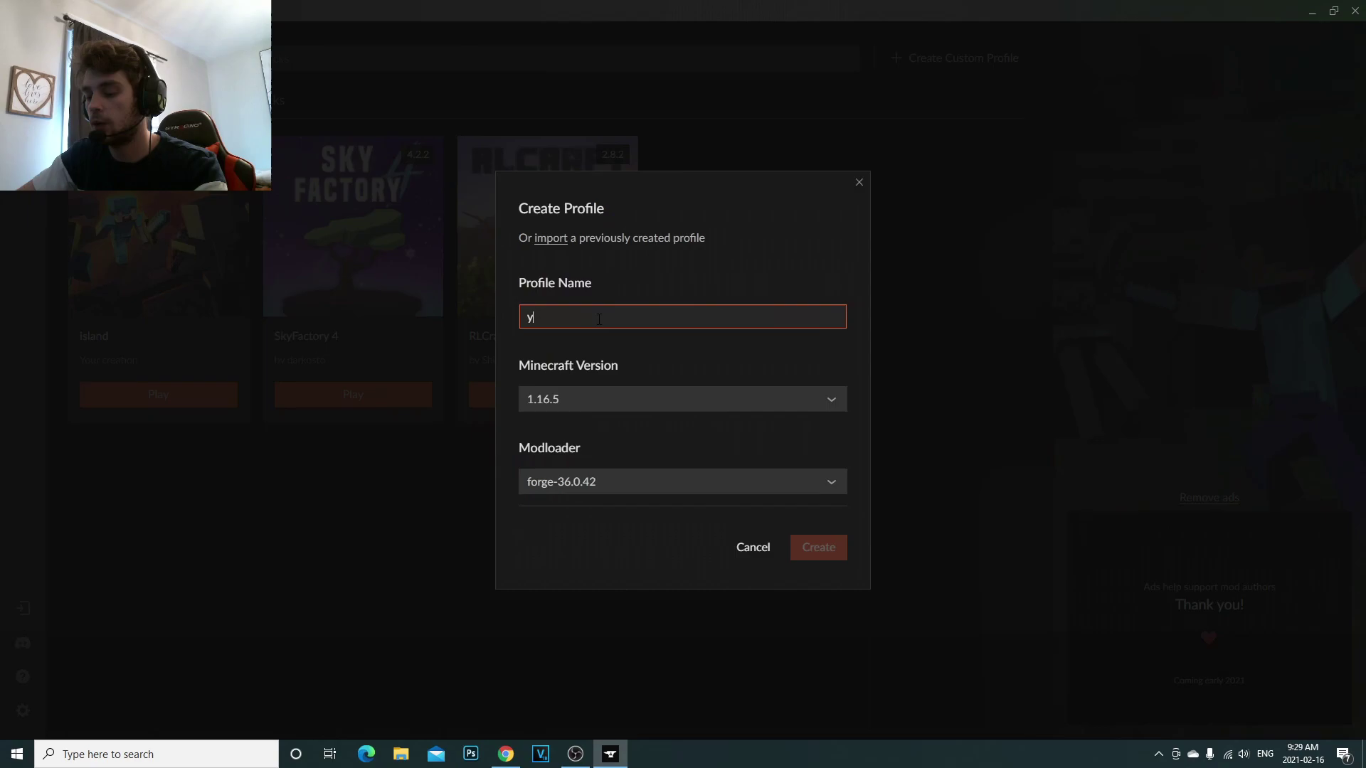
type("outube example")
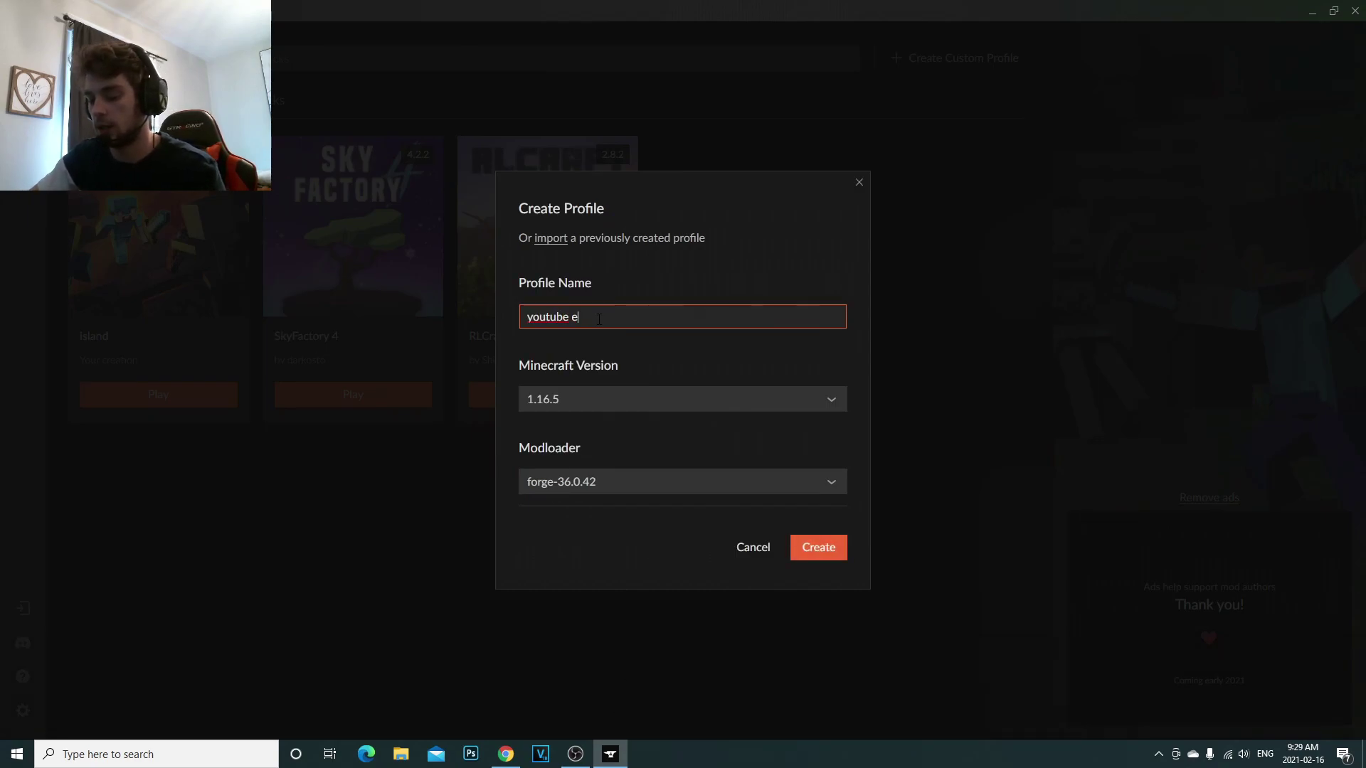
left_click(653, 288)
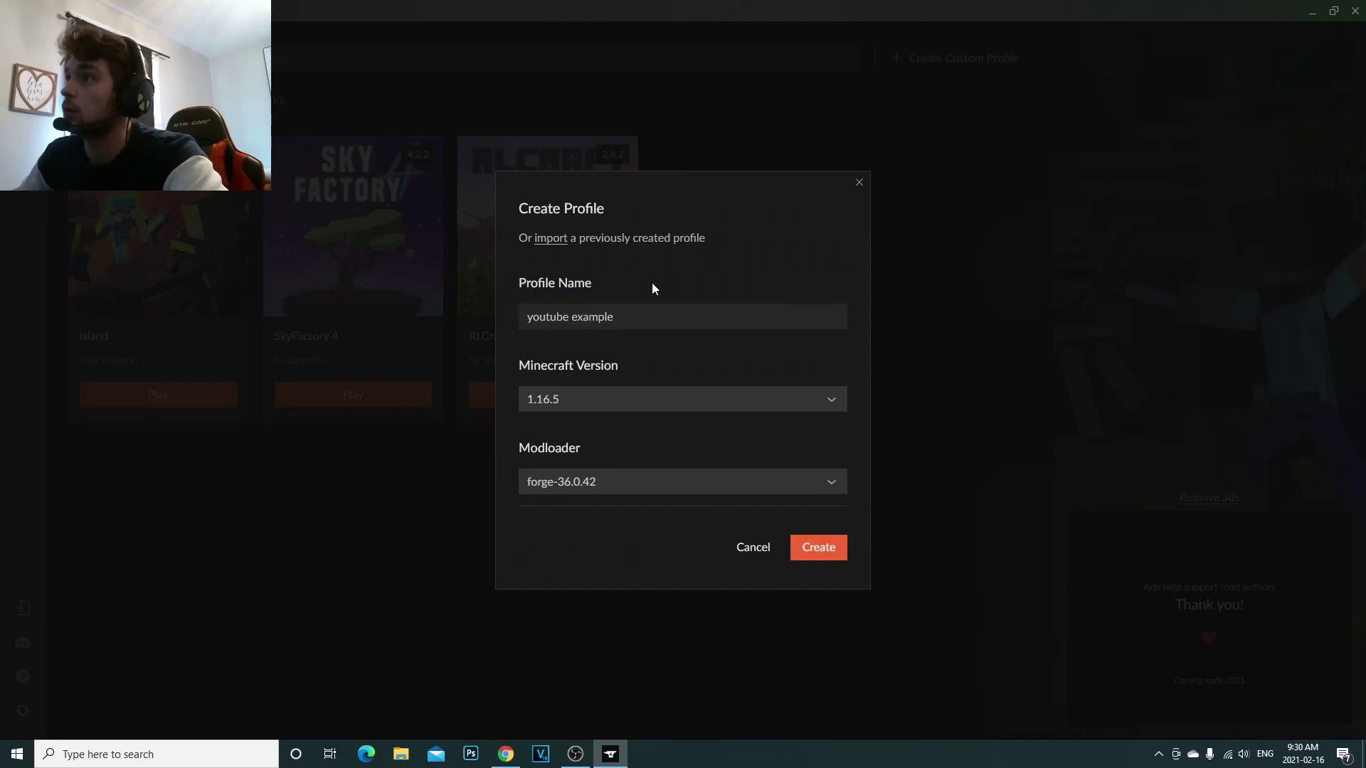
left_click(597, 304)
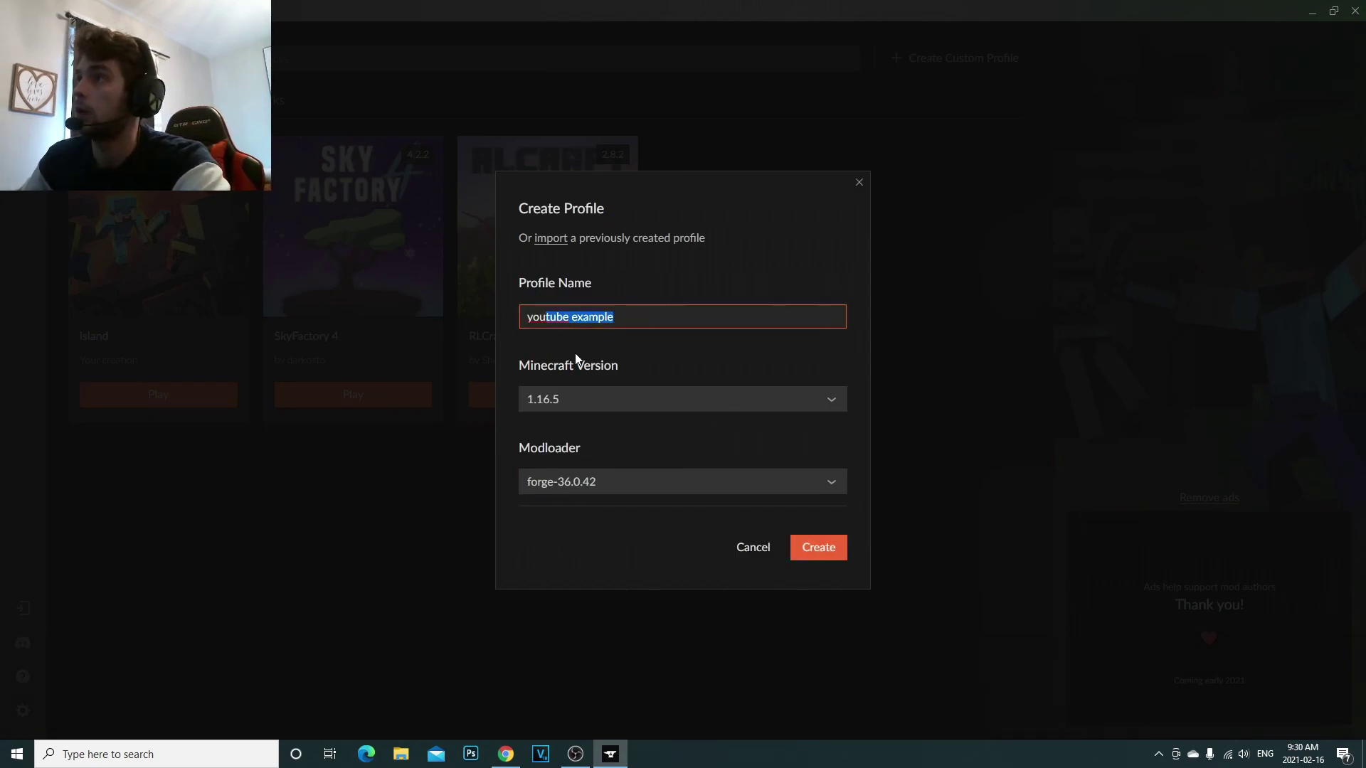
Scroll the Minecraft version list and pick 1.12
left_click(635, 407)
scroll(585, 450, "down", 10)
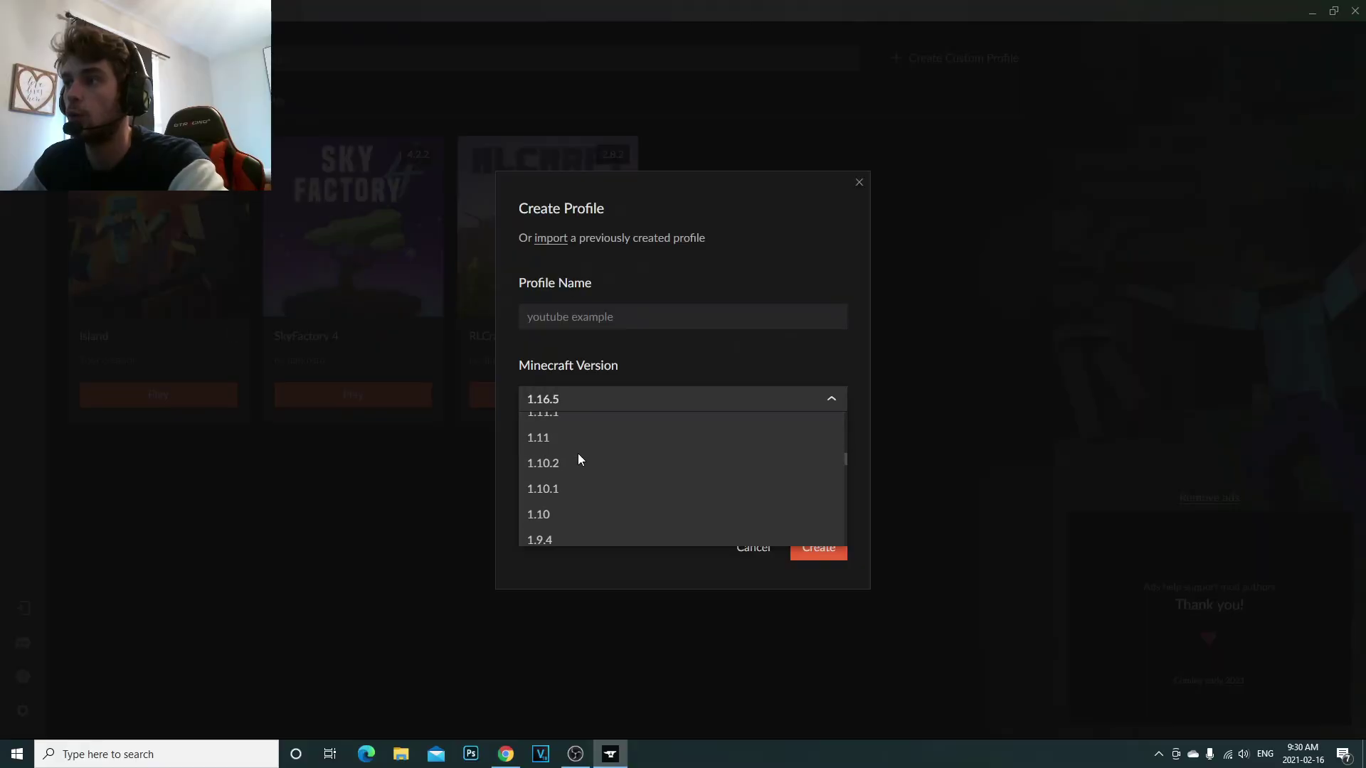
scroll(555, 504, "down", 10)
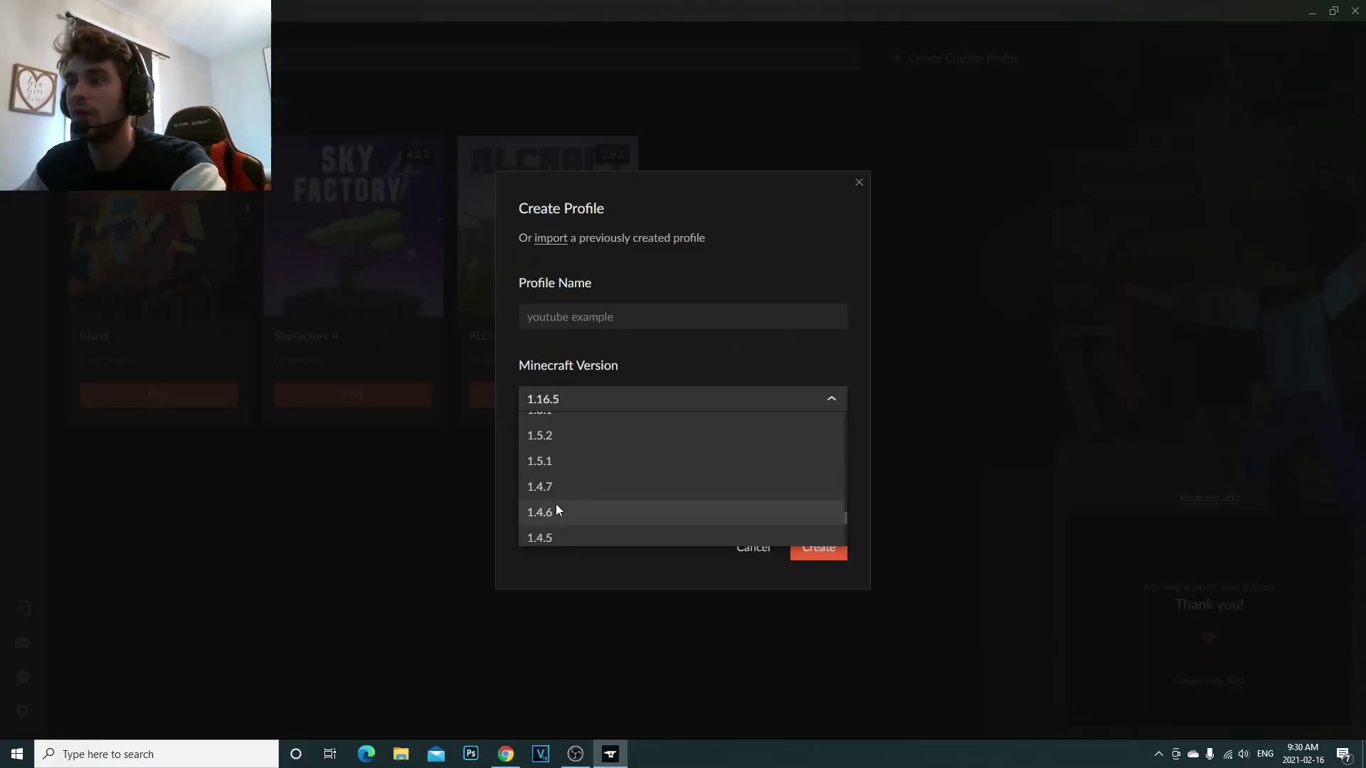
scroll(556, 504, "up", 4)
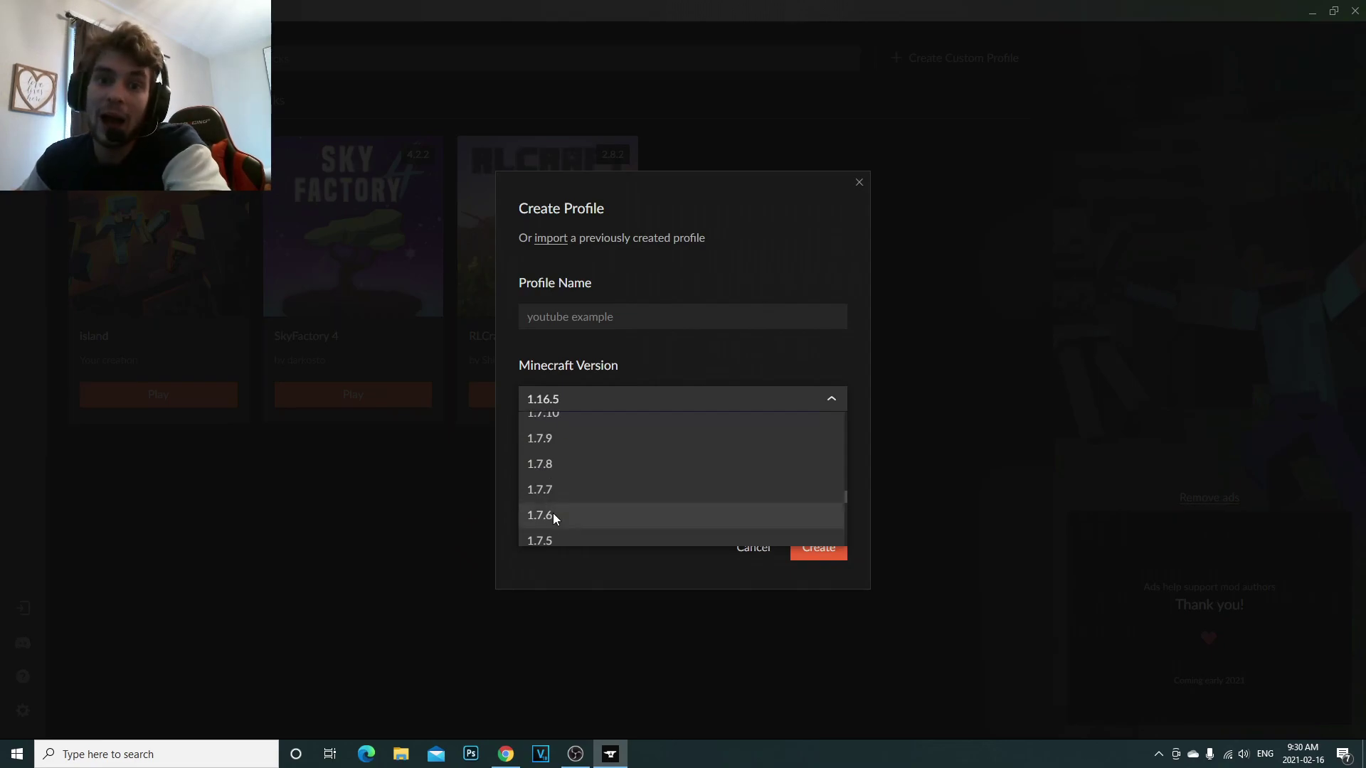
scroll(561, 512, "up", 6)
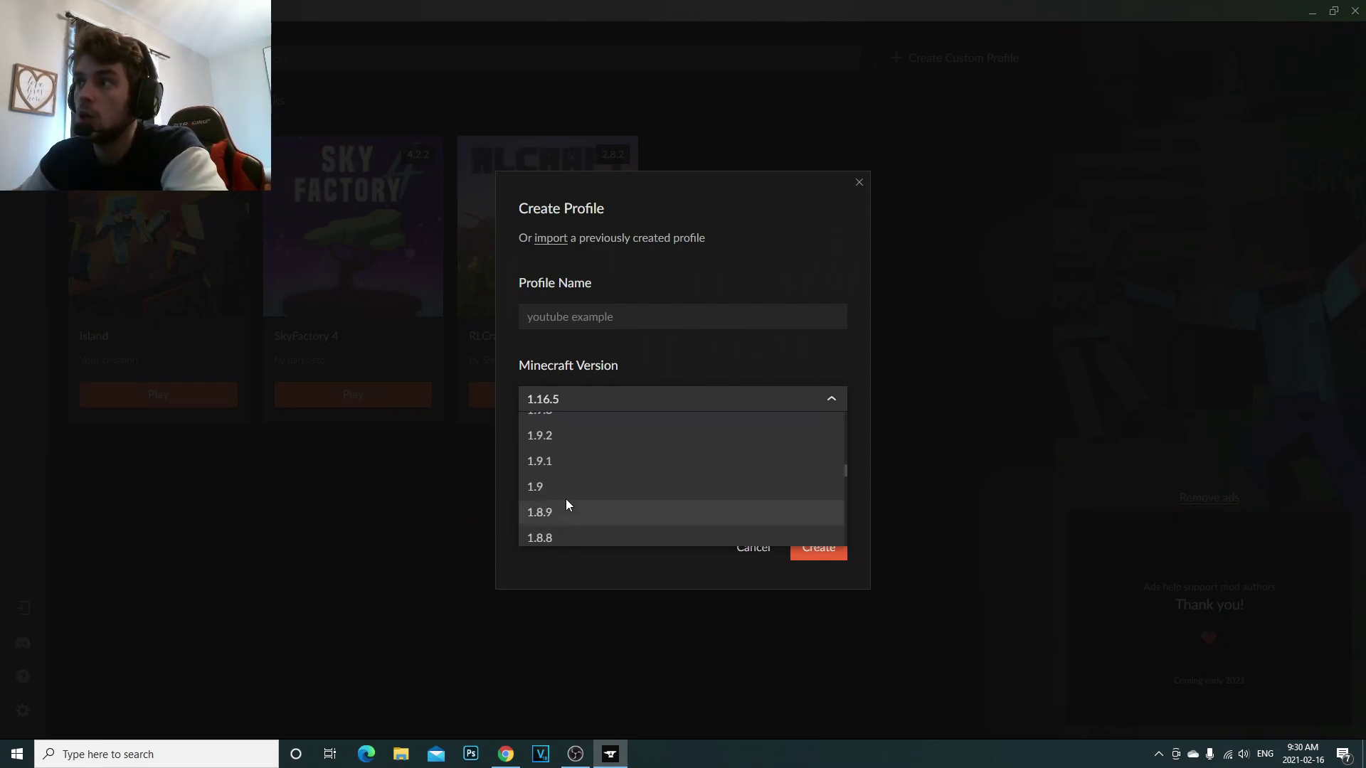
scroll(558, 491, "up", 2)
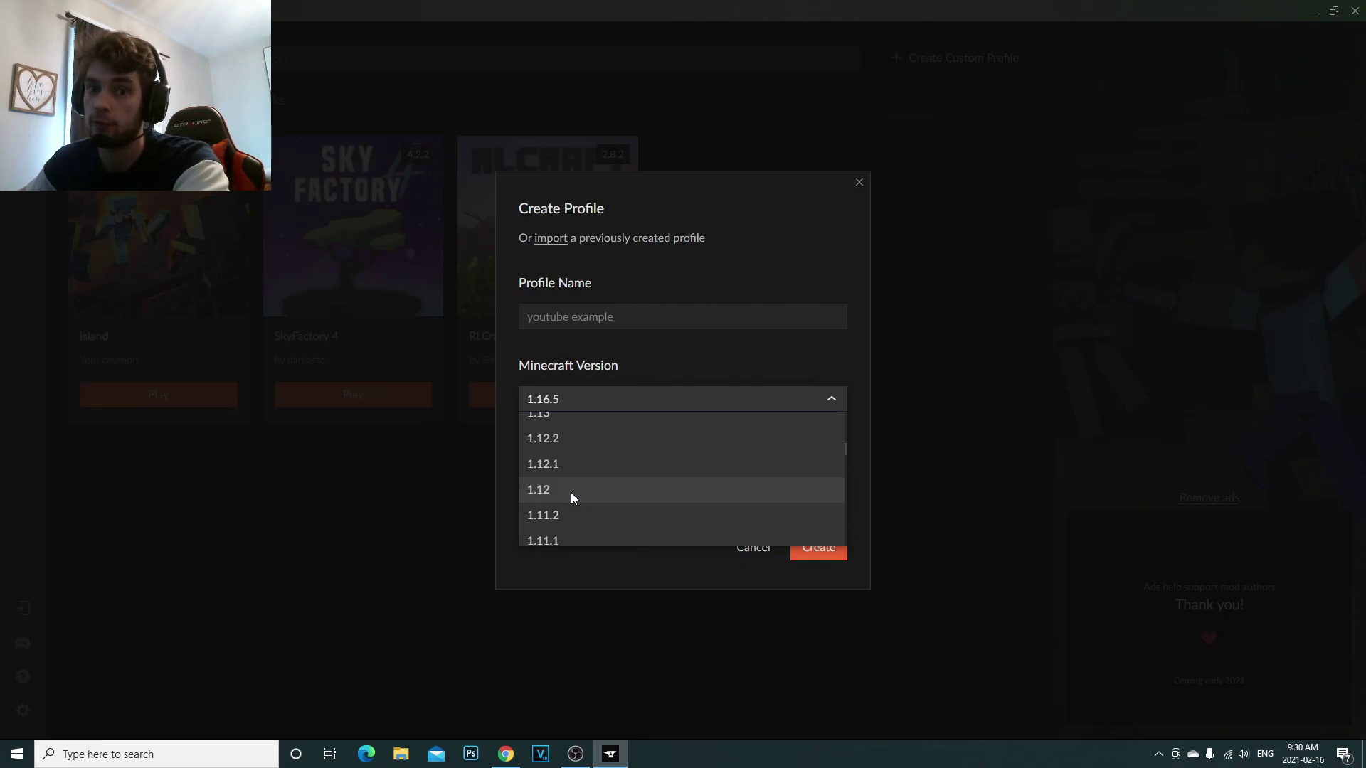
left_click(570, 492)
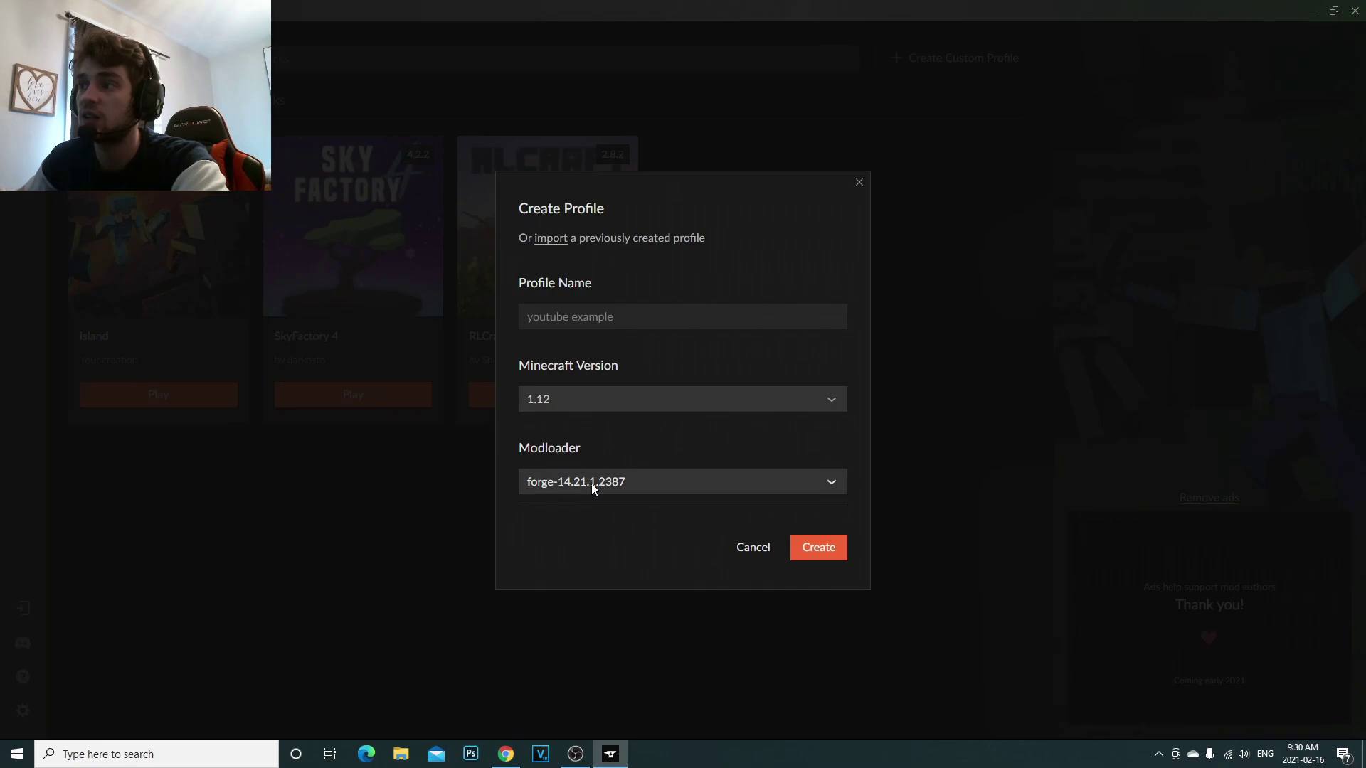
Try versions 1.15, 1.15.2 and 1.16, leaving the modloader at None
left_click(579, 399)
scroll(572, 523, "up", 5)
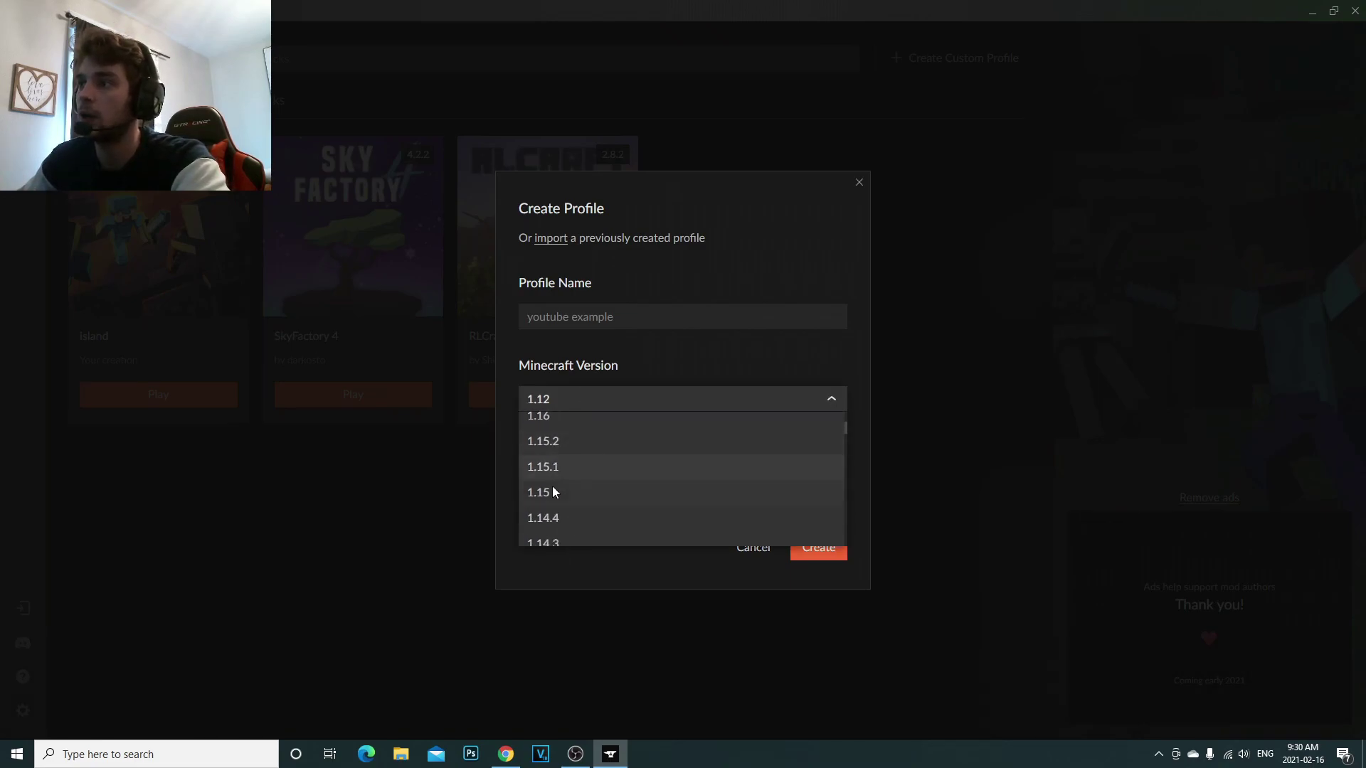
left_click(552, 489)
left_click(584, 395)
left_click(582, 468)
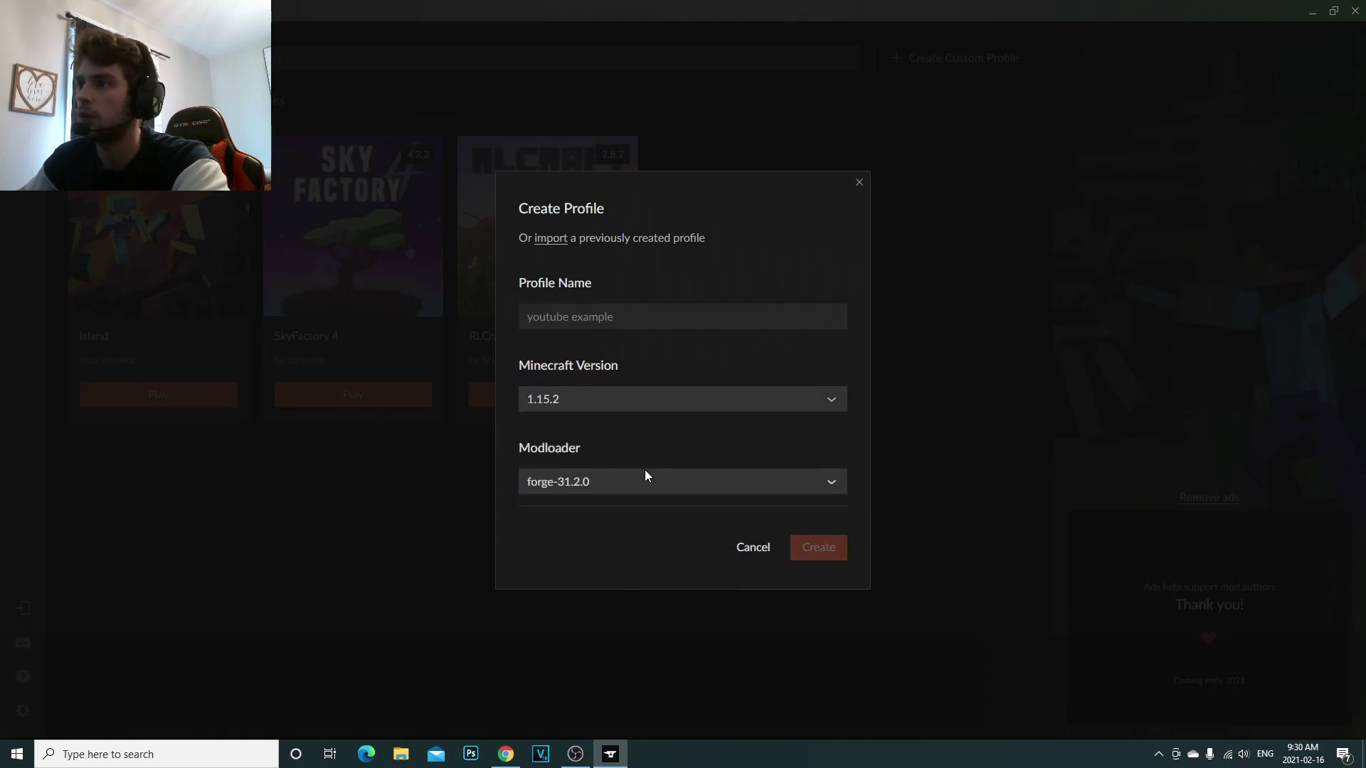
left_click(627, 403)
left_click(673, 403)
left_click(544, 410)
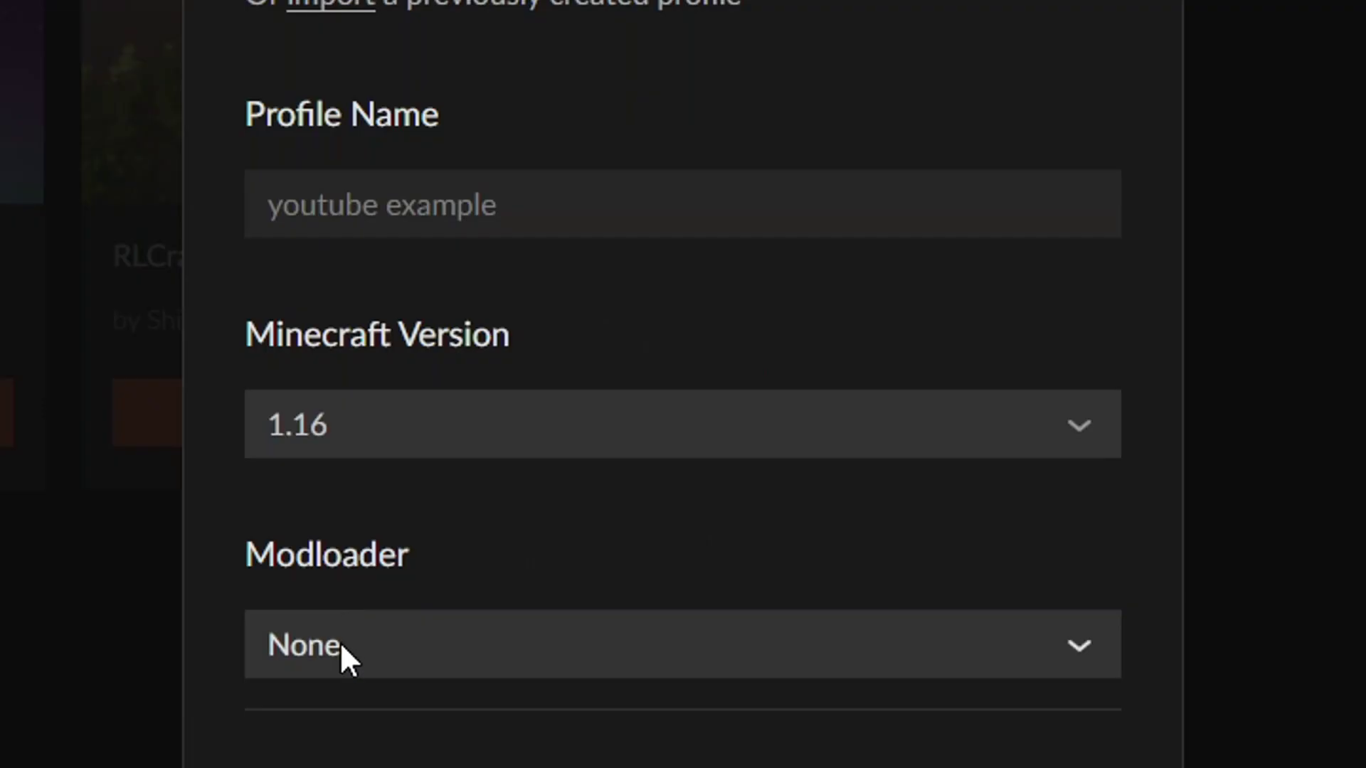
left_click(555, 485)
left_click(544, 513)
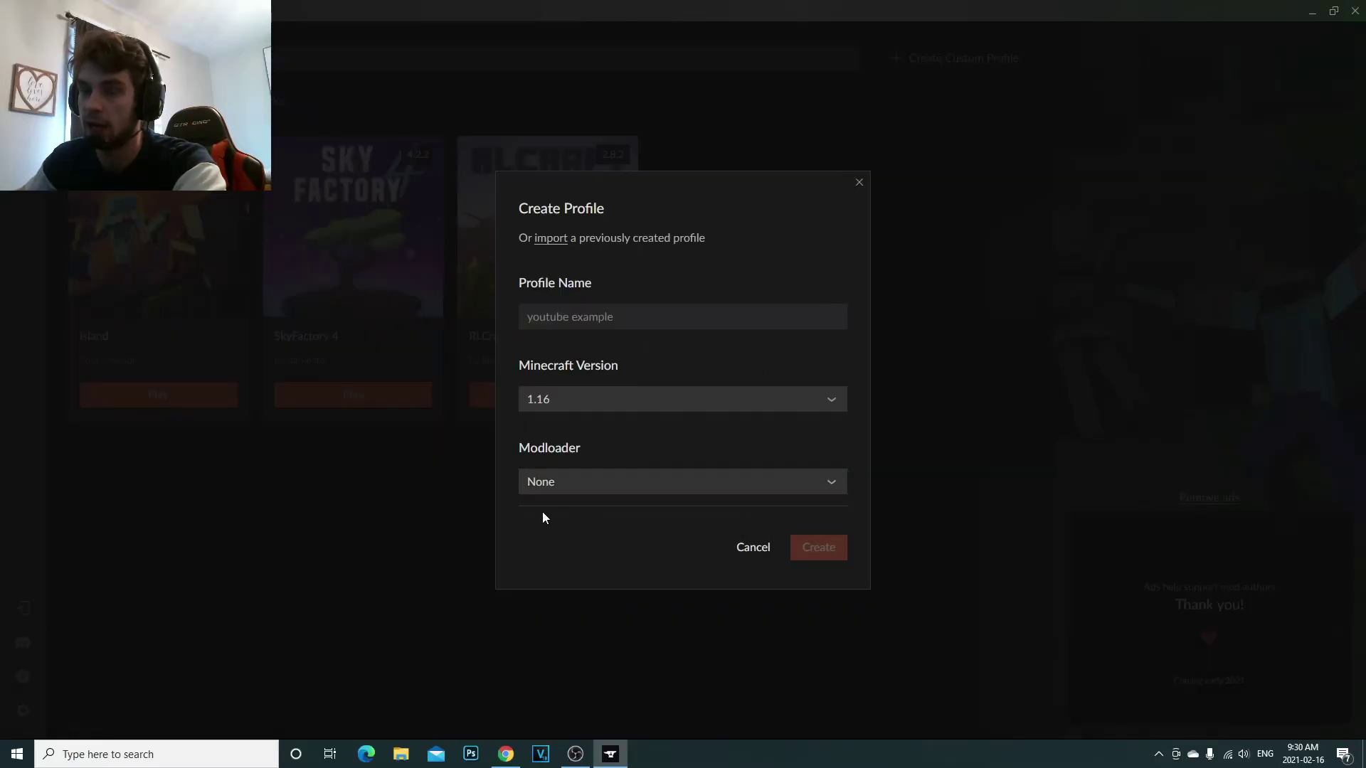
Set the version back to 1.12 with forge-14.21.1.2387 and create the profile
left_click(553, 392)
scroll(551, 488, "down", 2)
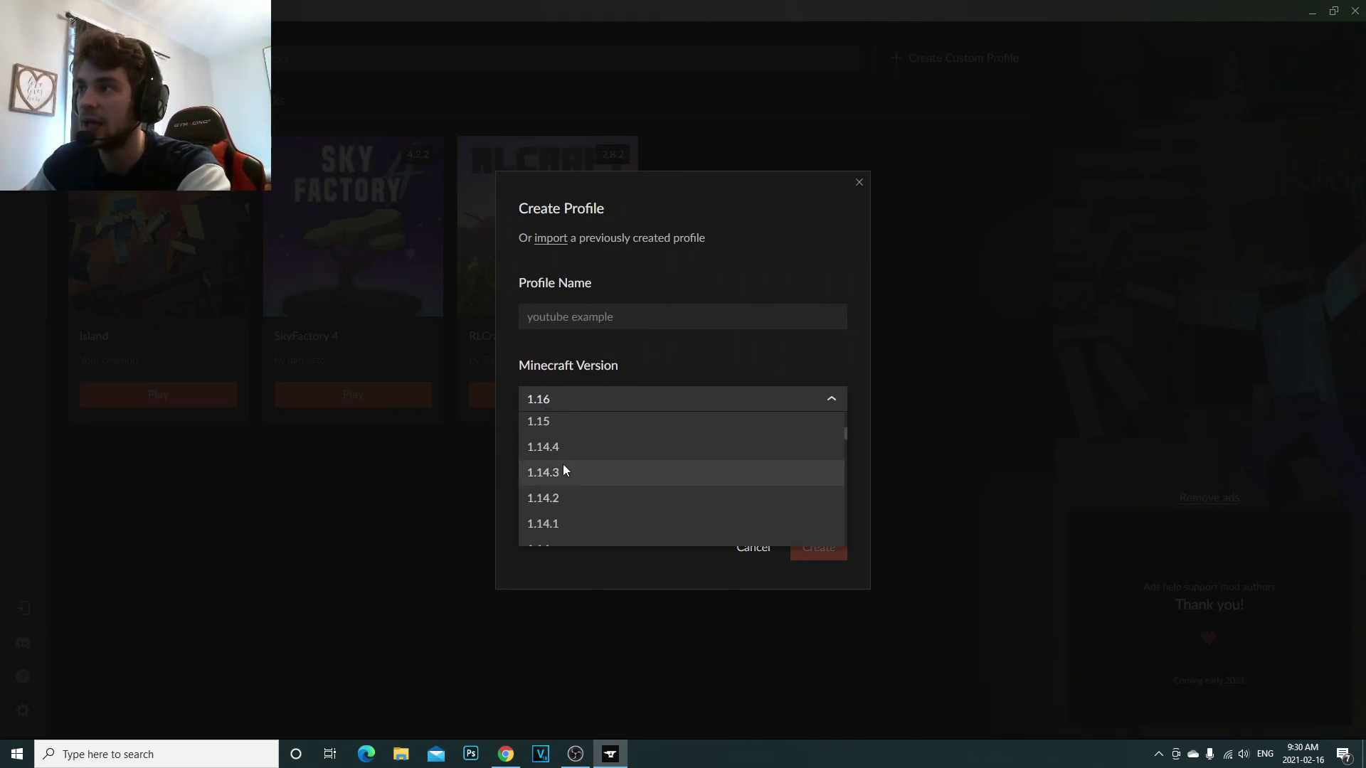
scroll(562, 509, "down", 1)
scroll(558, 484, "down", 2)
left_click(557, 488)
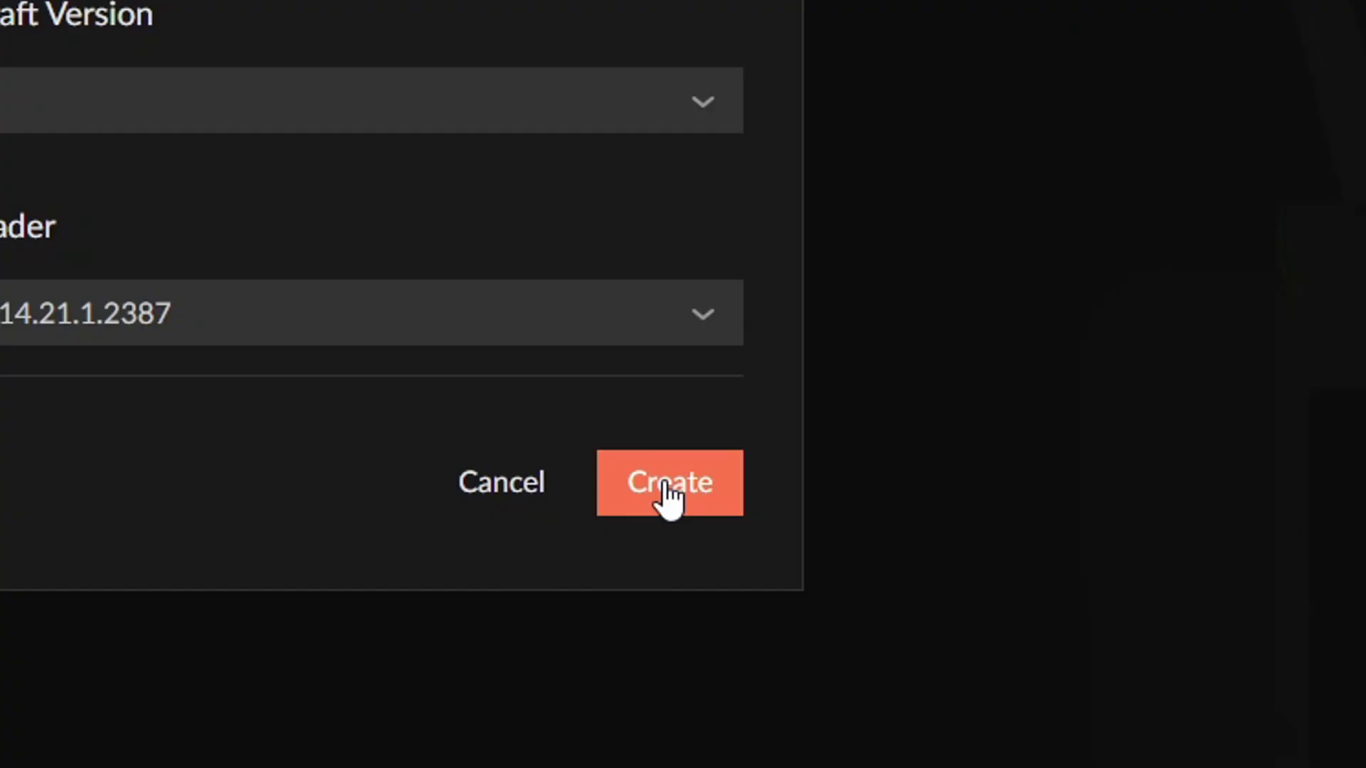
left_click(667, 483)
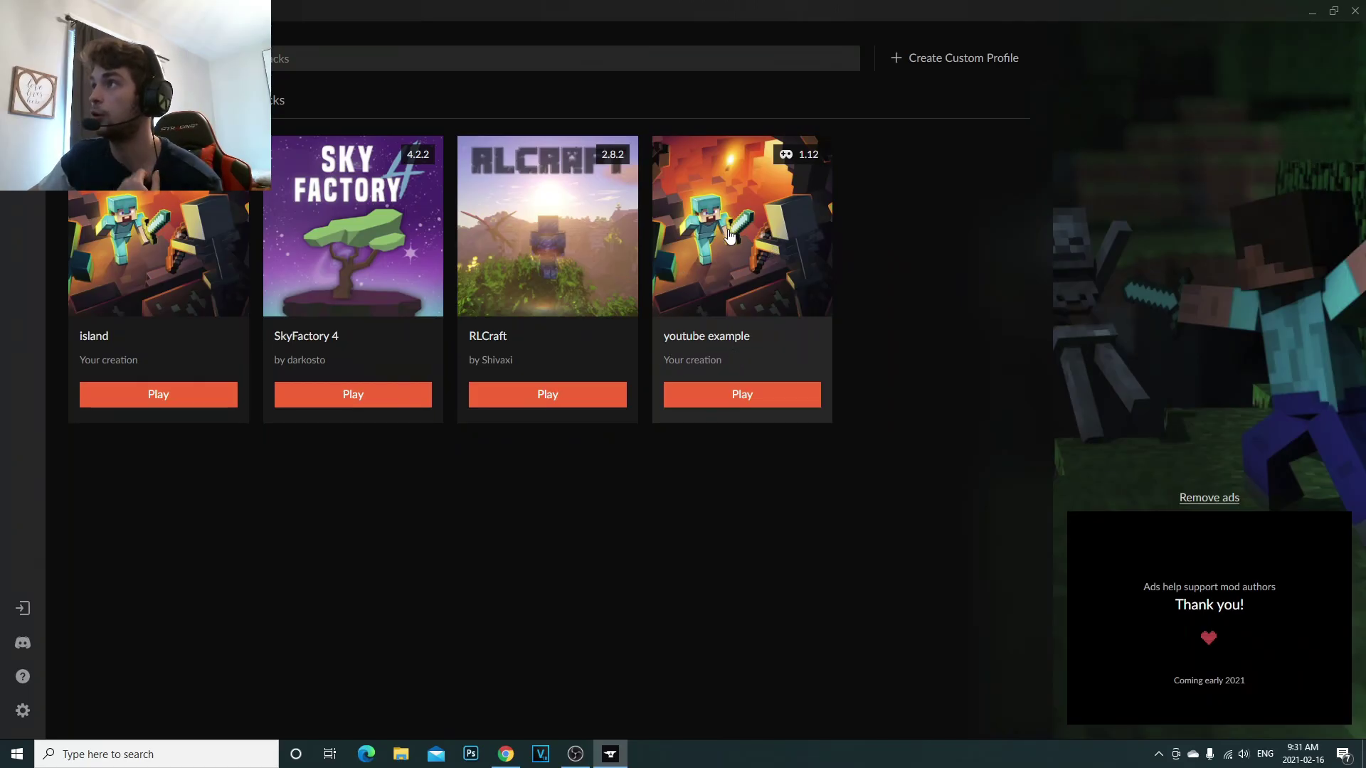
Open the new youtube example profile's page
left_click(731, 277)
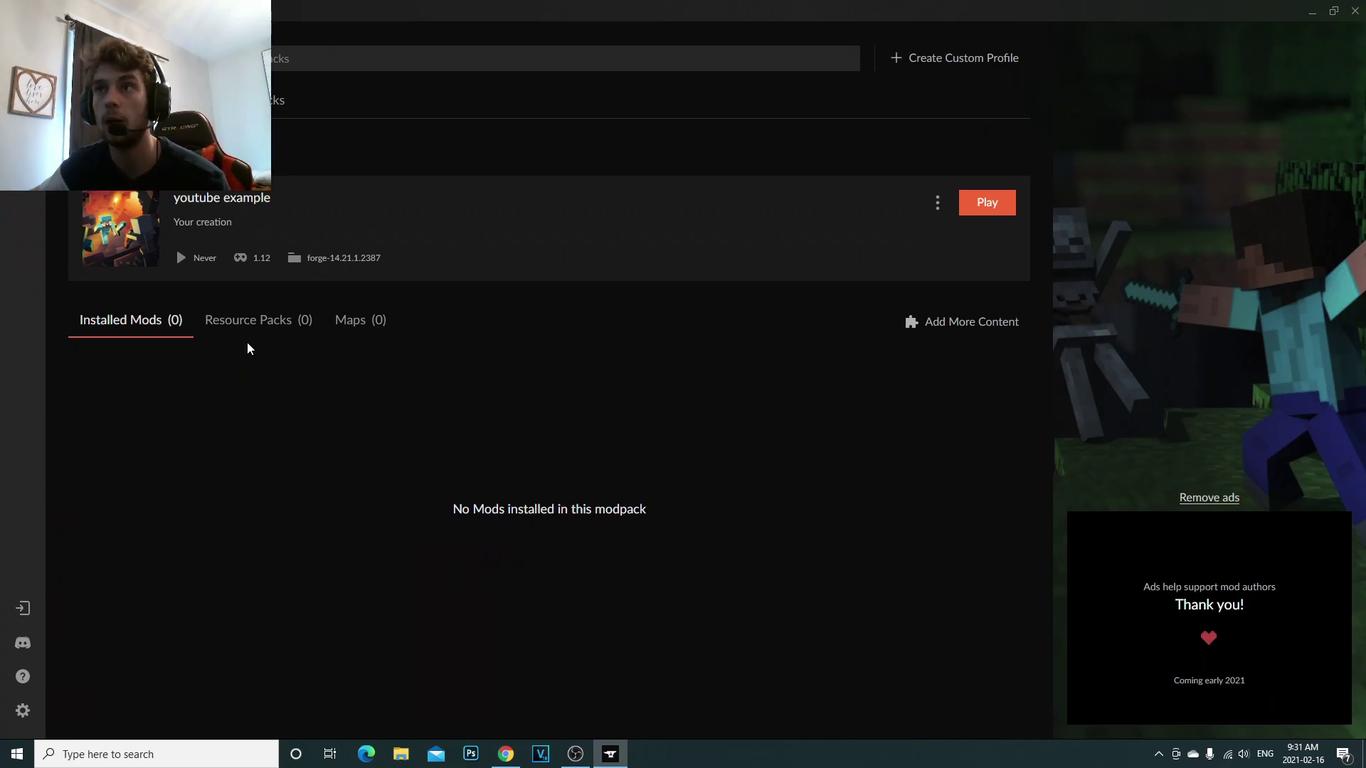
Check the empty Resource Packs, Maps and Installed Mods tabs, then open Add More Content
left_click(249, 323)
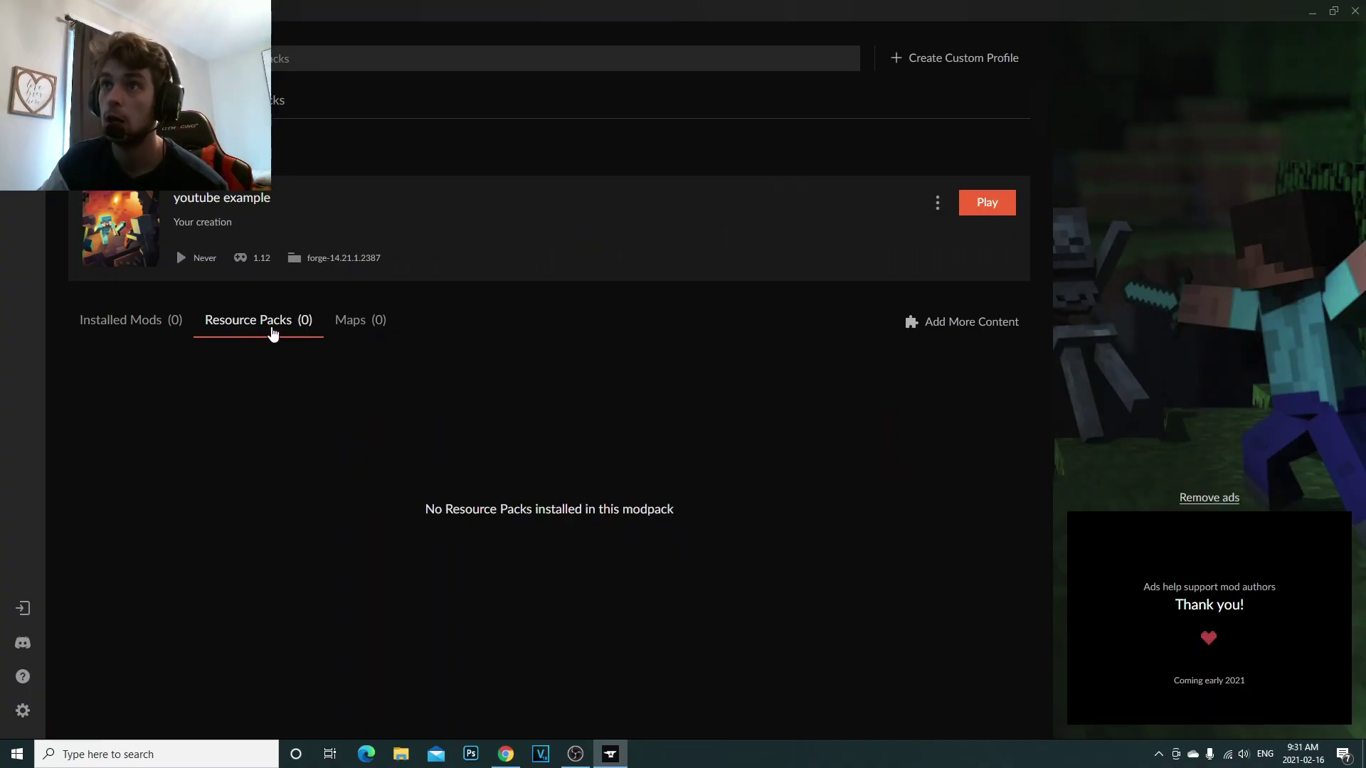
left_click(796, 359)
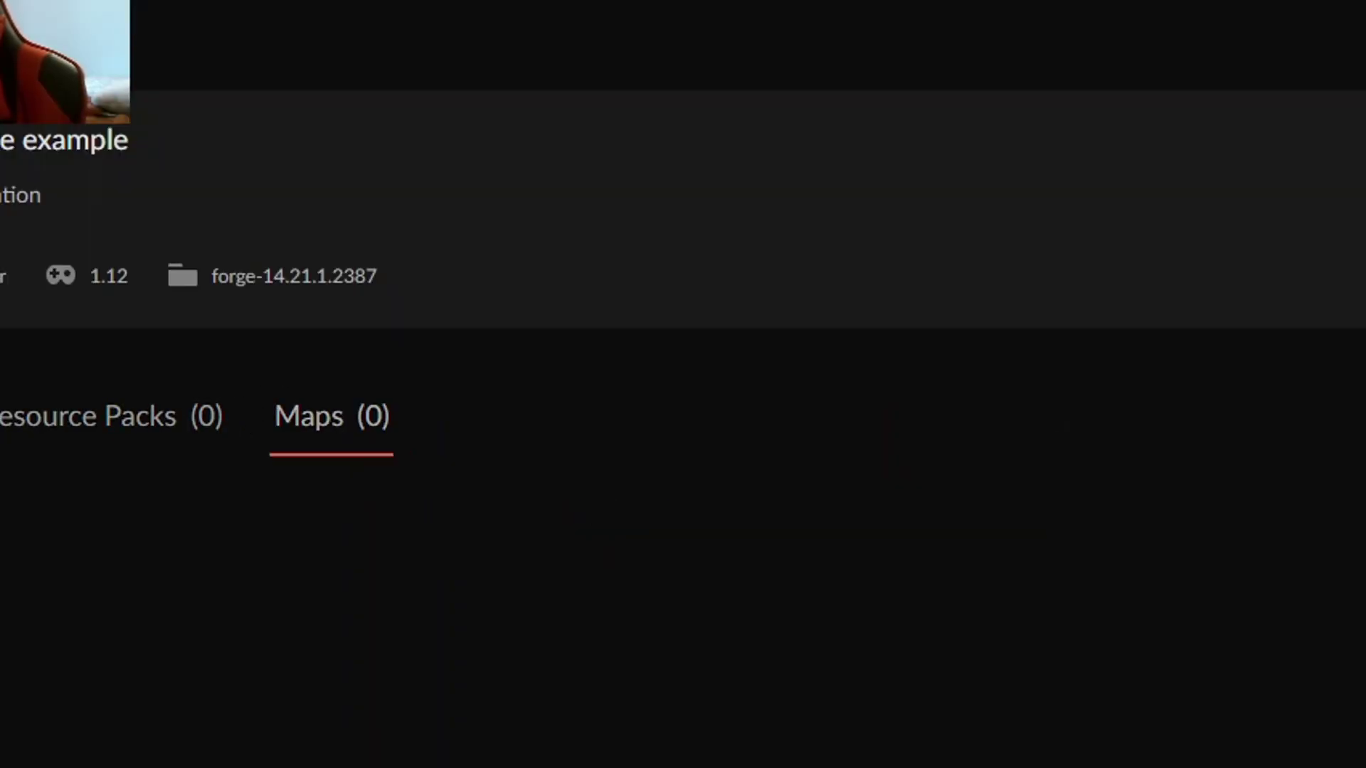
left_click(442, 357)
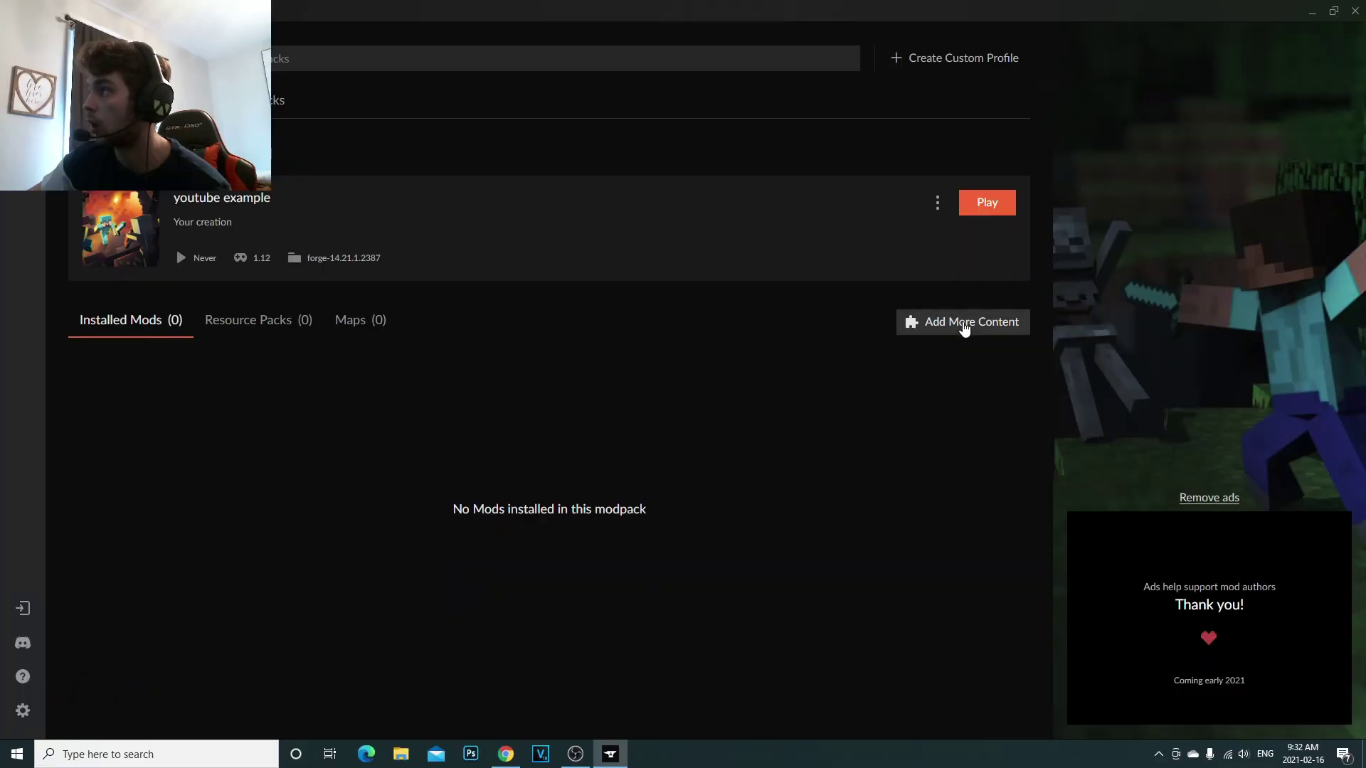
left_click(964, 330)
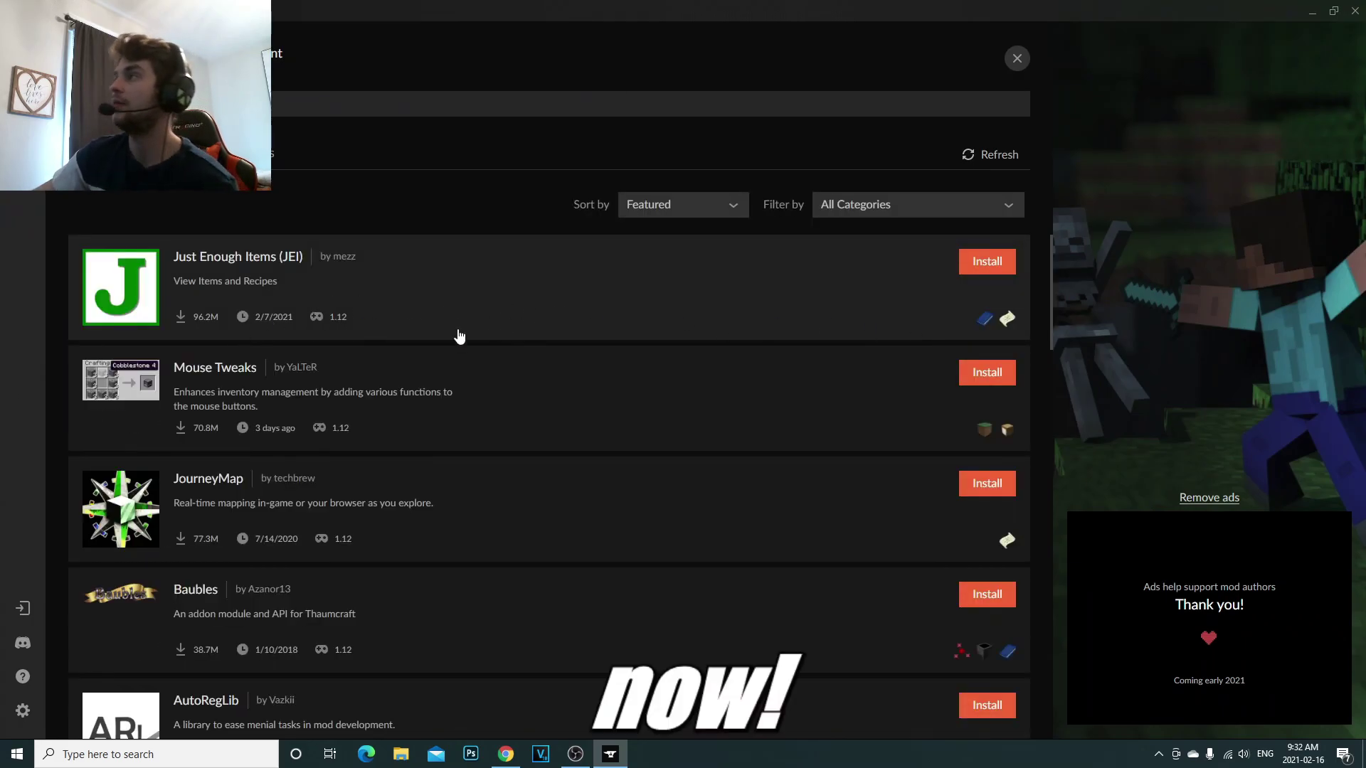
scroll(350, 353, "down", 10)
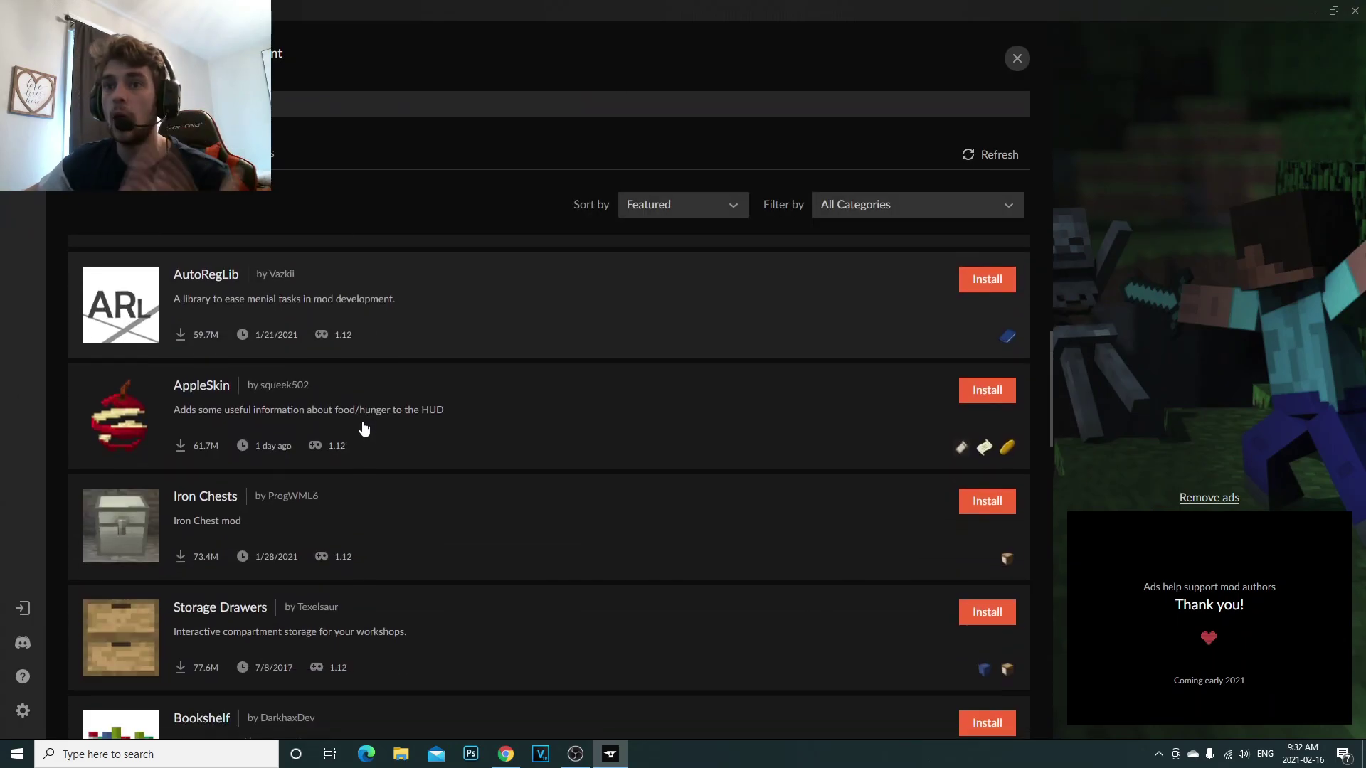
scroll(489, 435, "down", 15)
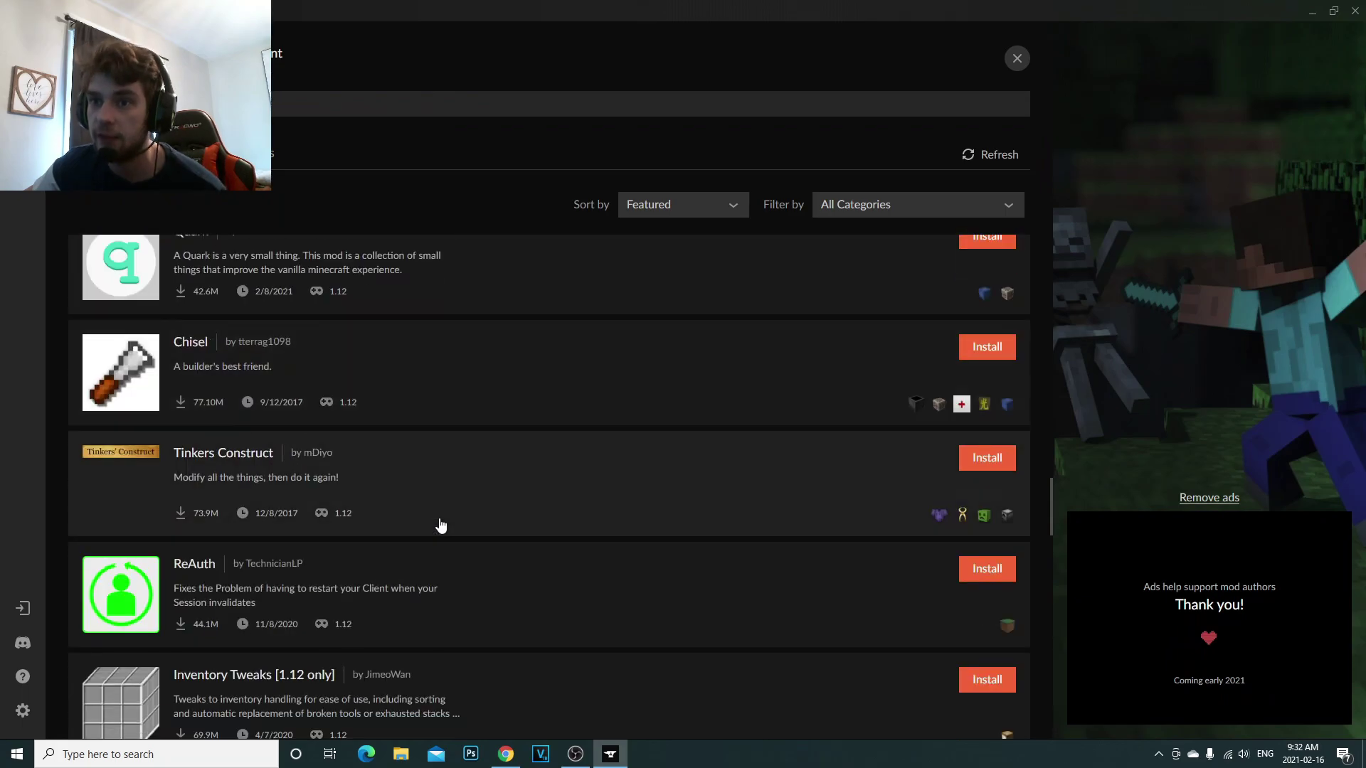
scroll(438, 555, "down", 8)
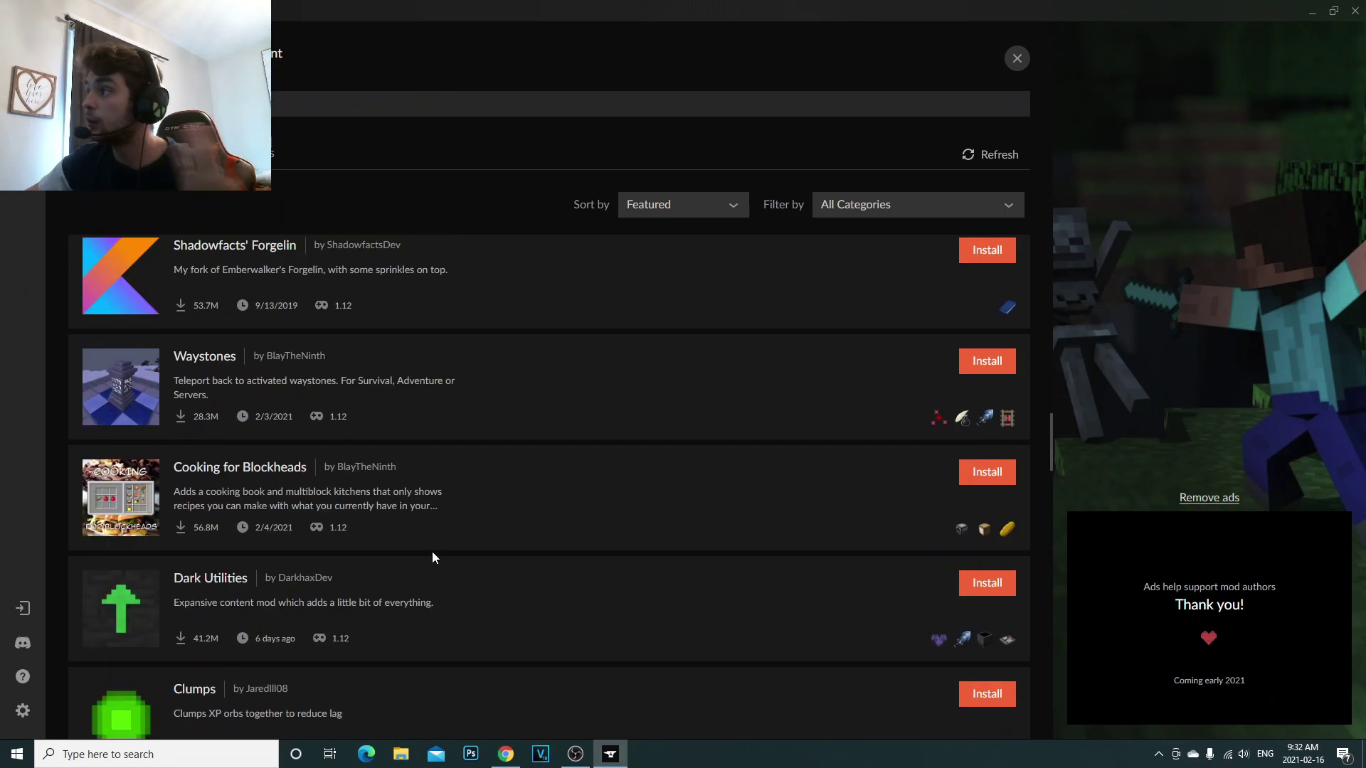
scroll(462, 594, "down", 12)
scroll(269, 539, "up", 5)
scroll(318, 537, "up", 12)
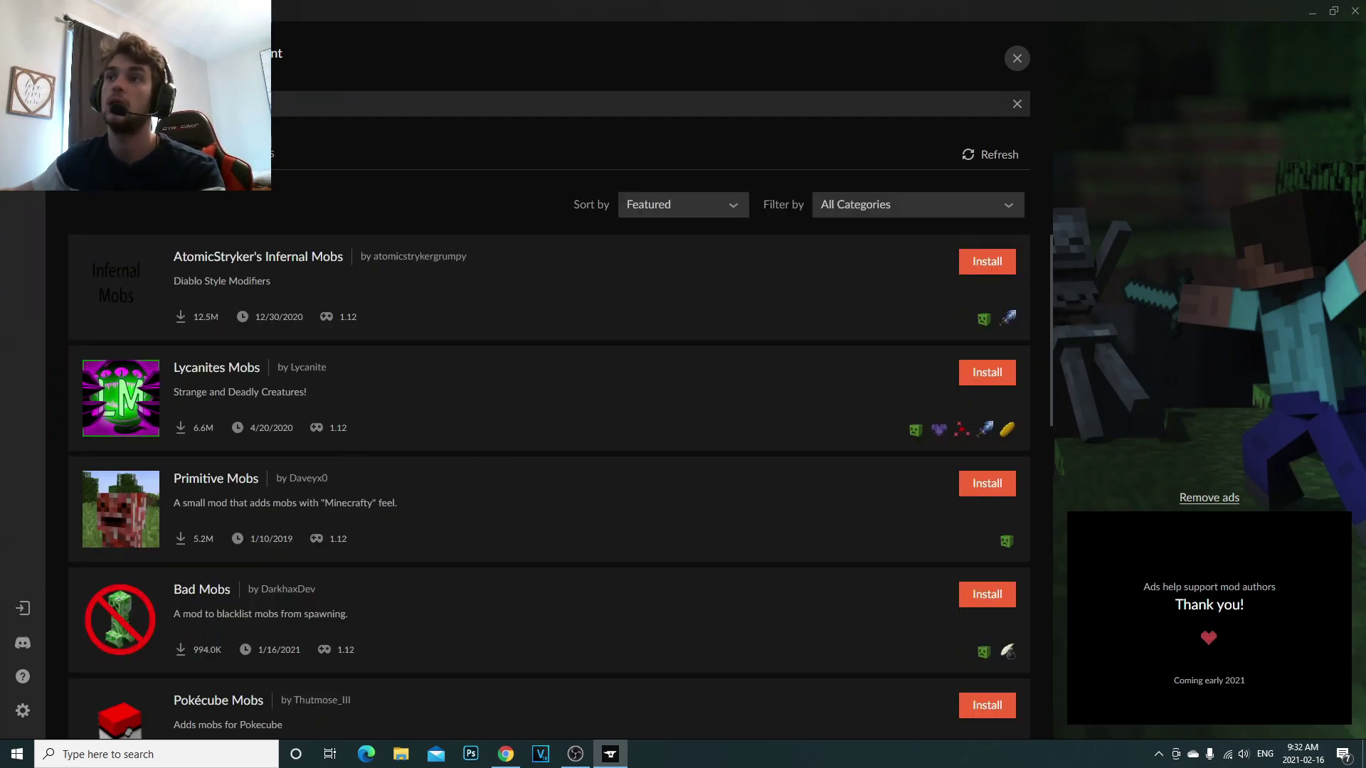
scroll(213, 327, "down", 1)
scroll(221, 512, "down", 1)
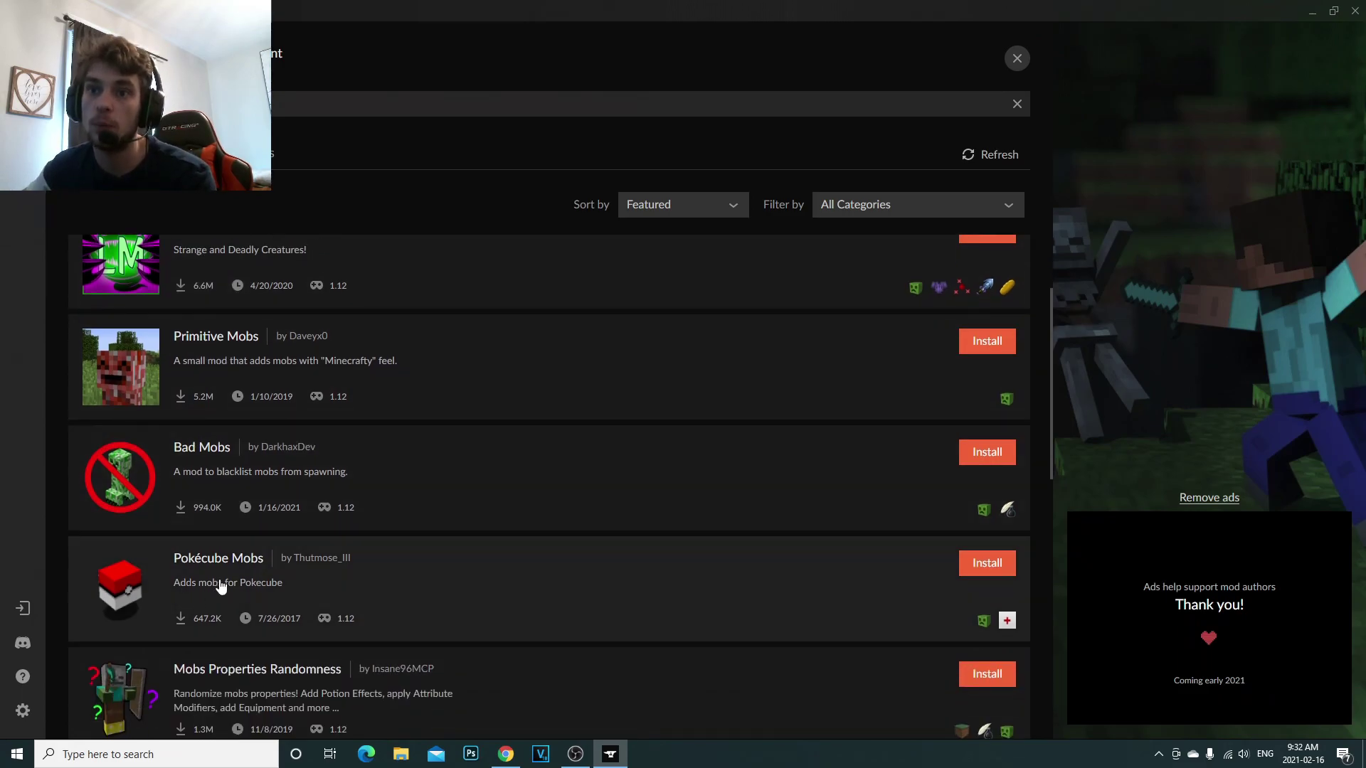
scroll(210, 595, "down", 3)
scroll(192, 527, "down", 4)
scroll(178, 597, "down", 3)
scroll(185, 603, "up", 10)
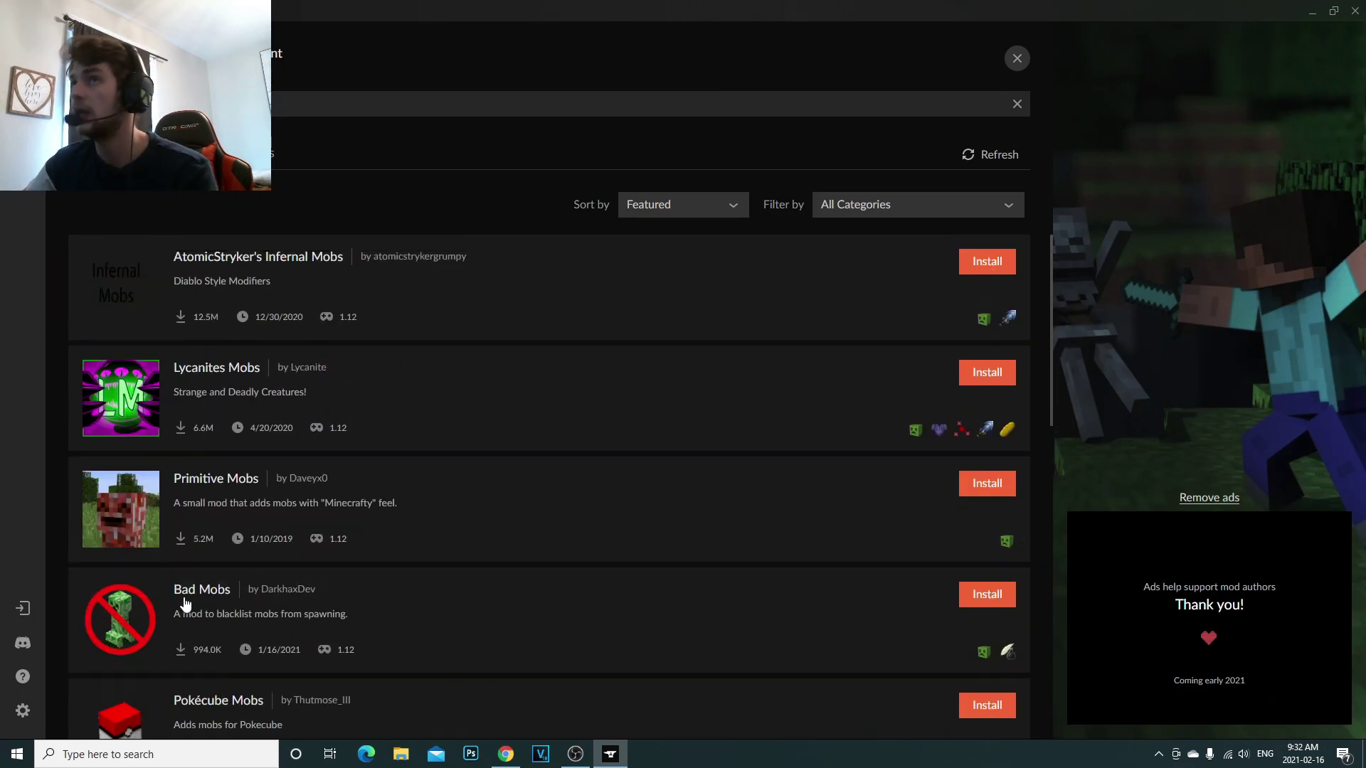
left_click(1016, 58)
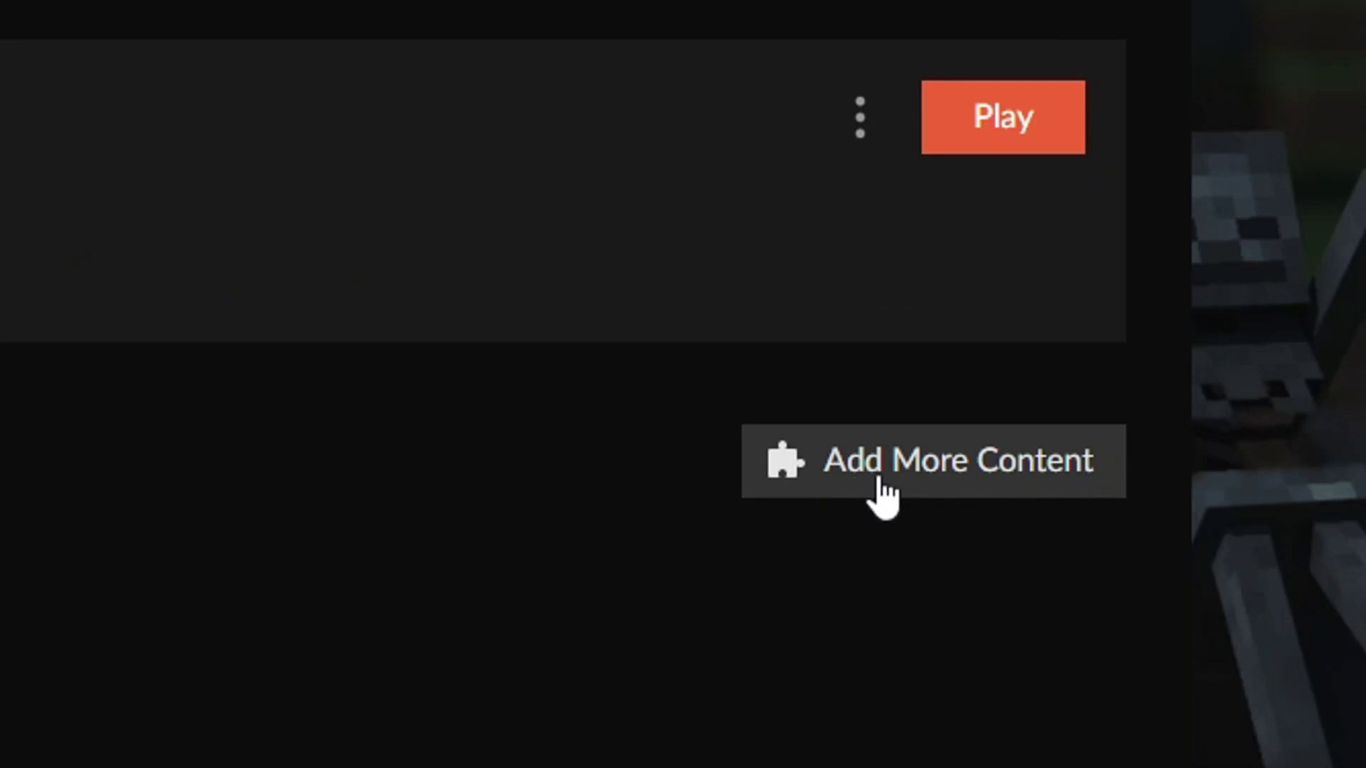
left_click(881, 482)
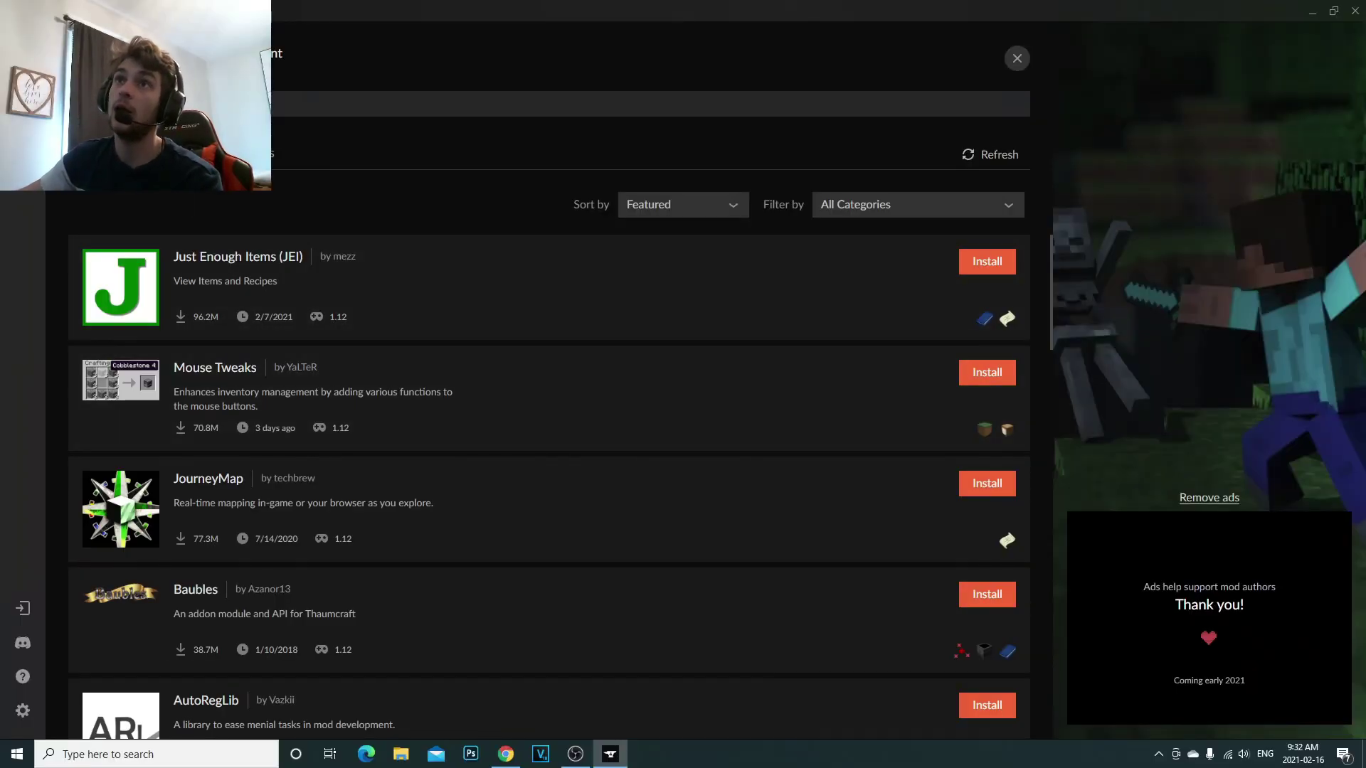
Try sorting the 1.12 mod list by Popularity, then by Latest Updated
left_click(622, 204)
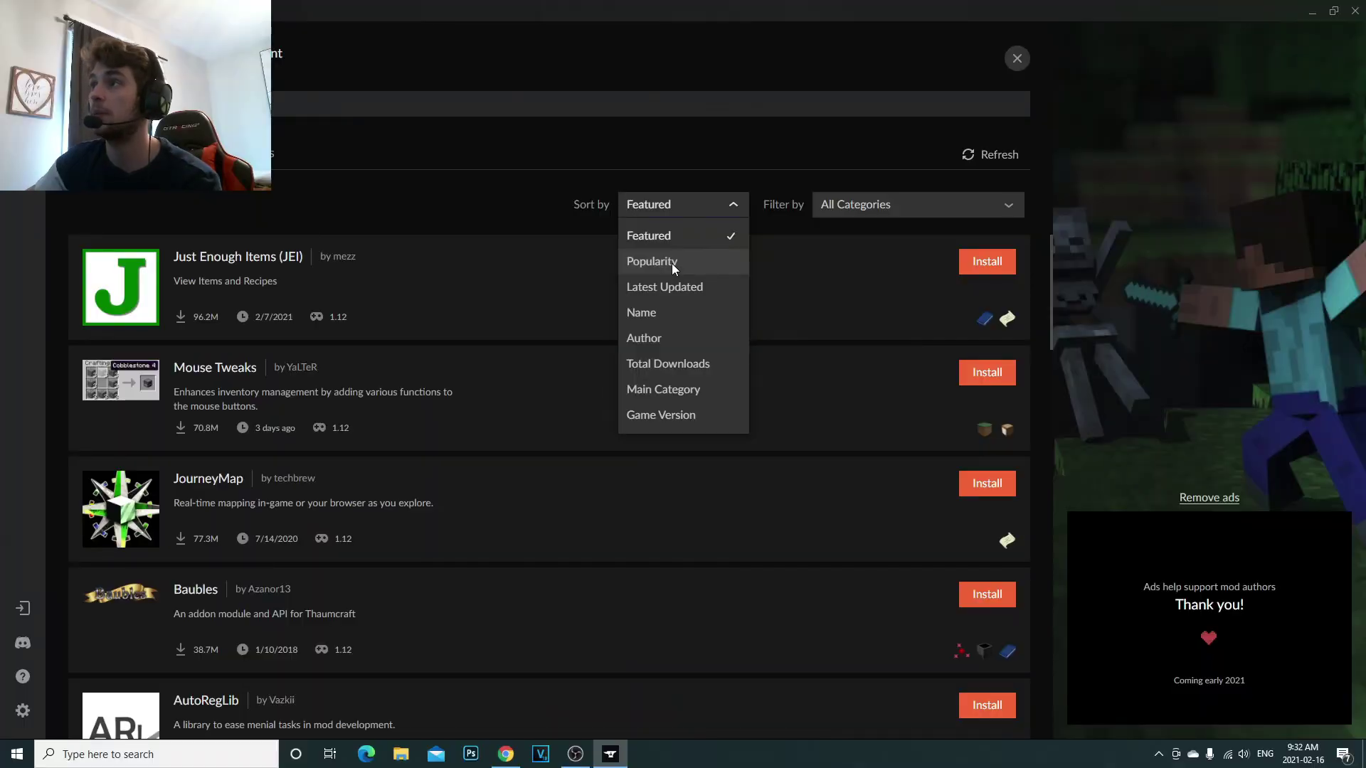
left_click(671, 263)
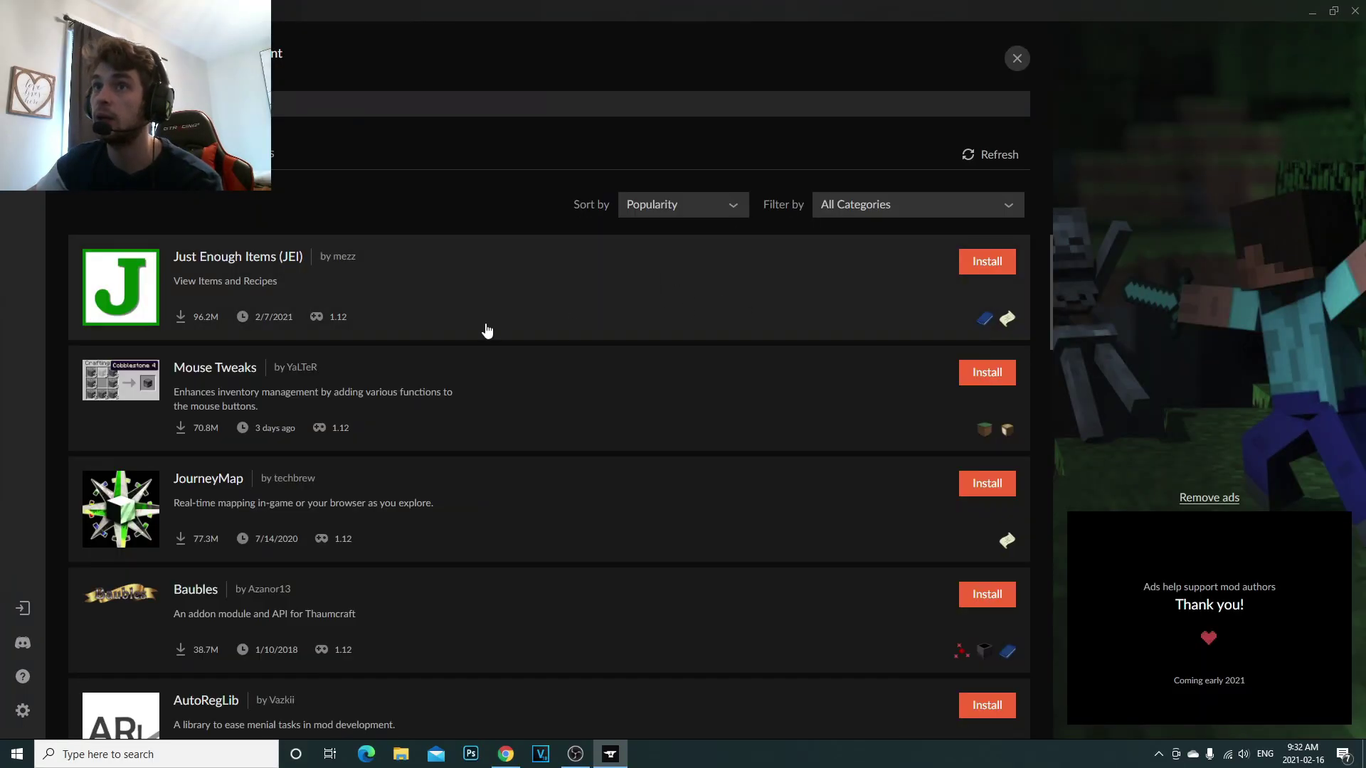
scroll(214, 351, "down", 1)
scroll(212, 369, "down", 7)
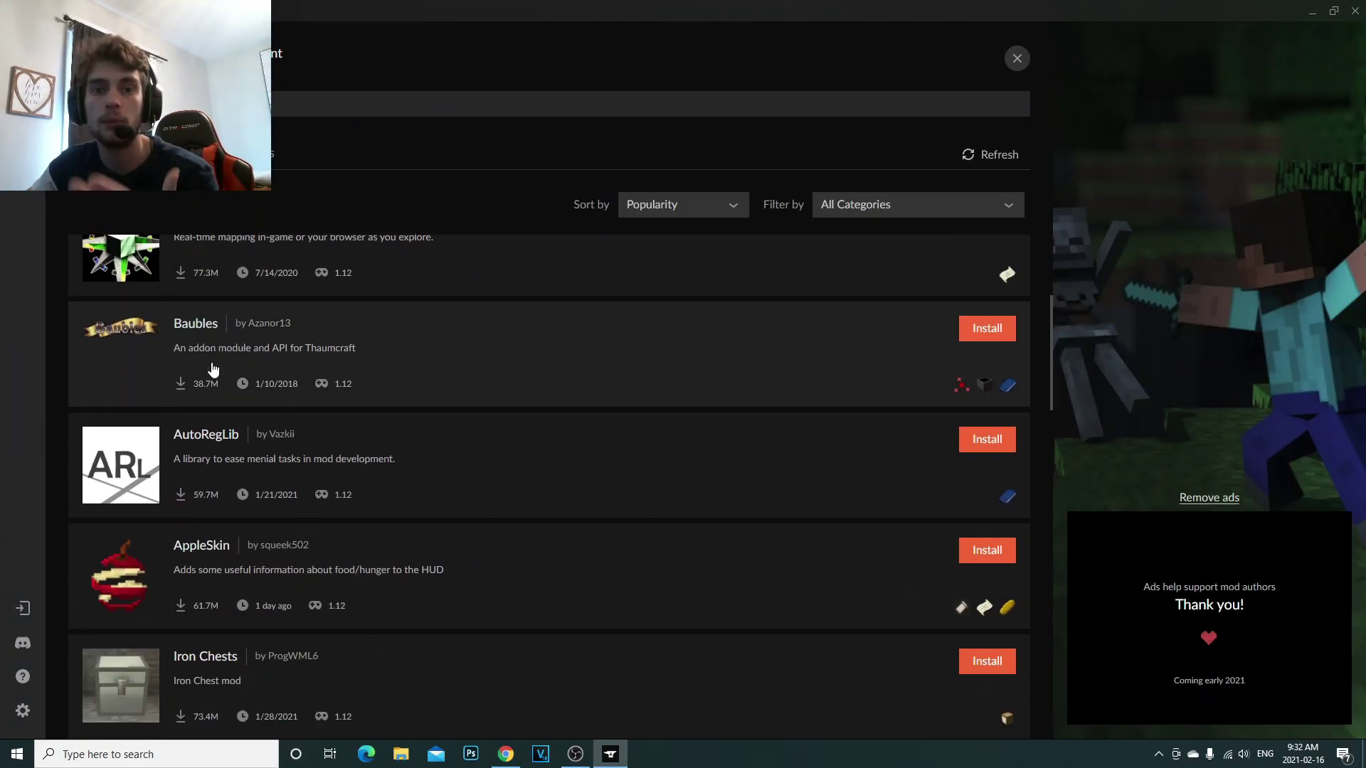
scroll(676, 335, "up", 8)
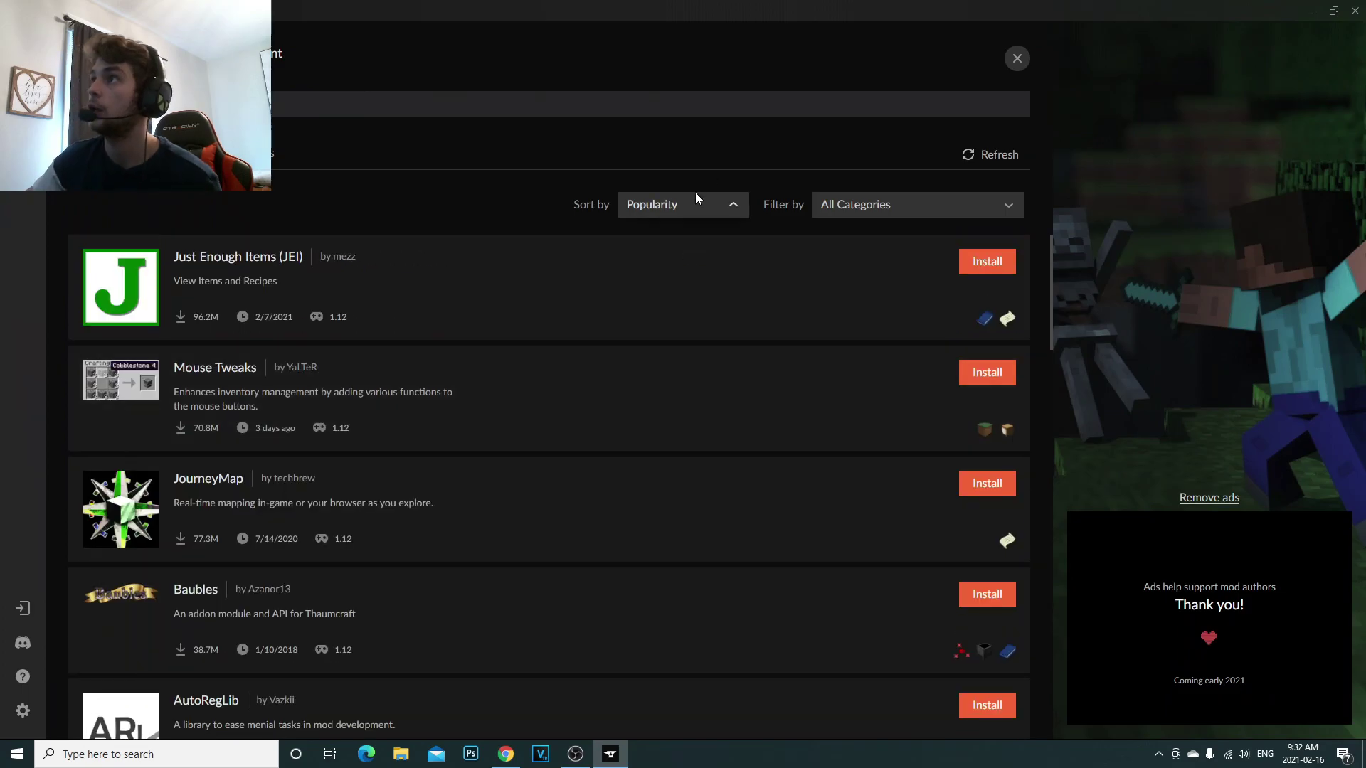
left_click(694, 202)
left_click(658, 288)
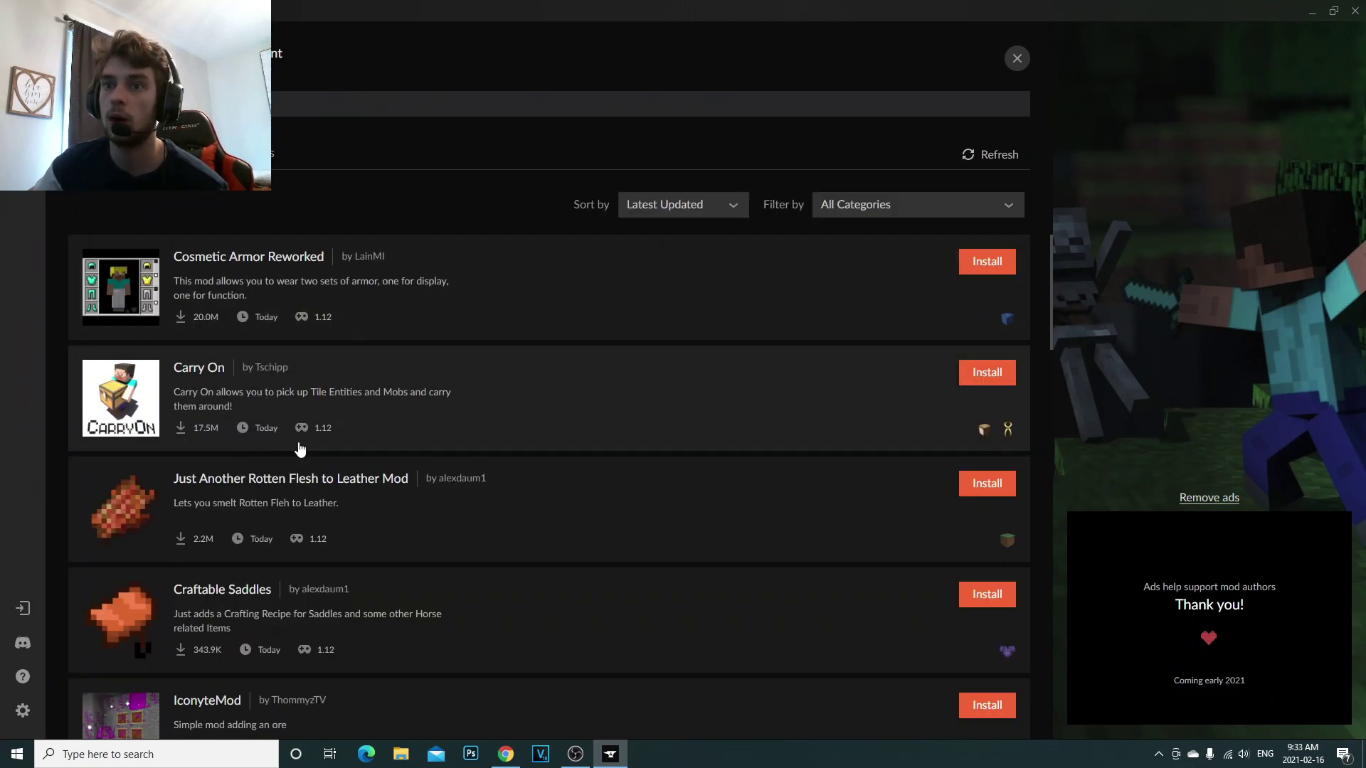
left_click(714, 204)
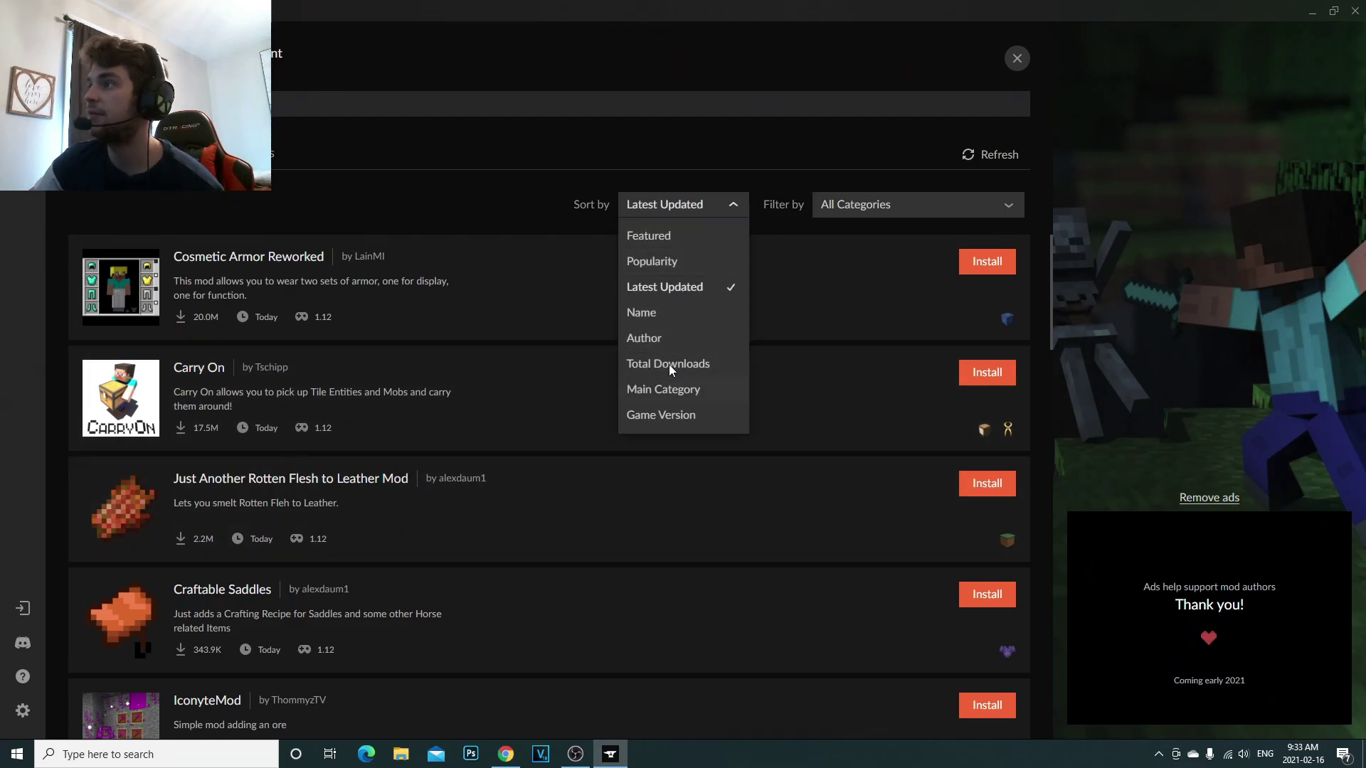
Look through the category filter without applying it, then sort mods by Popularity
left_click(886, 205)
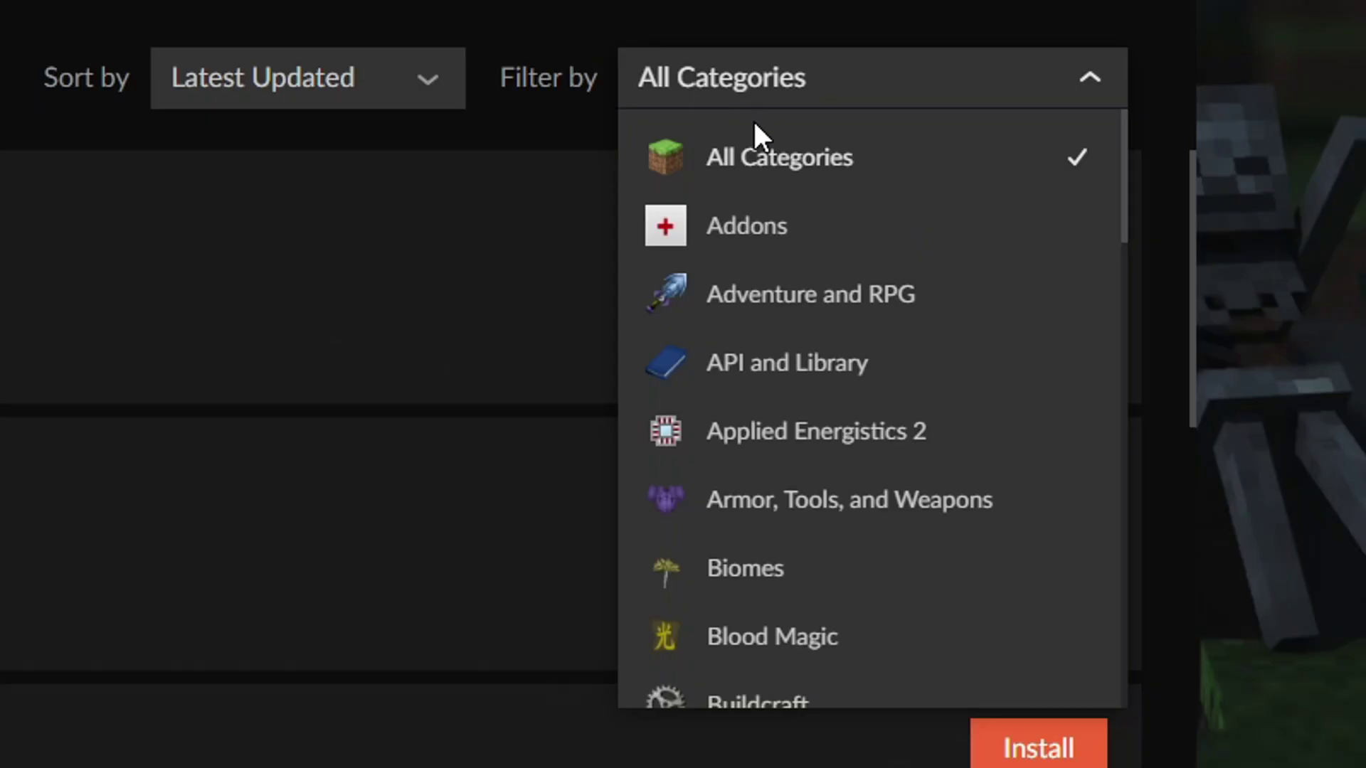
scroll(761, 257, "down", 3)
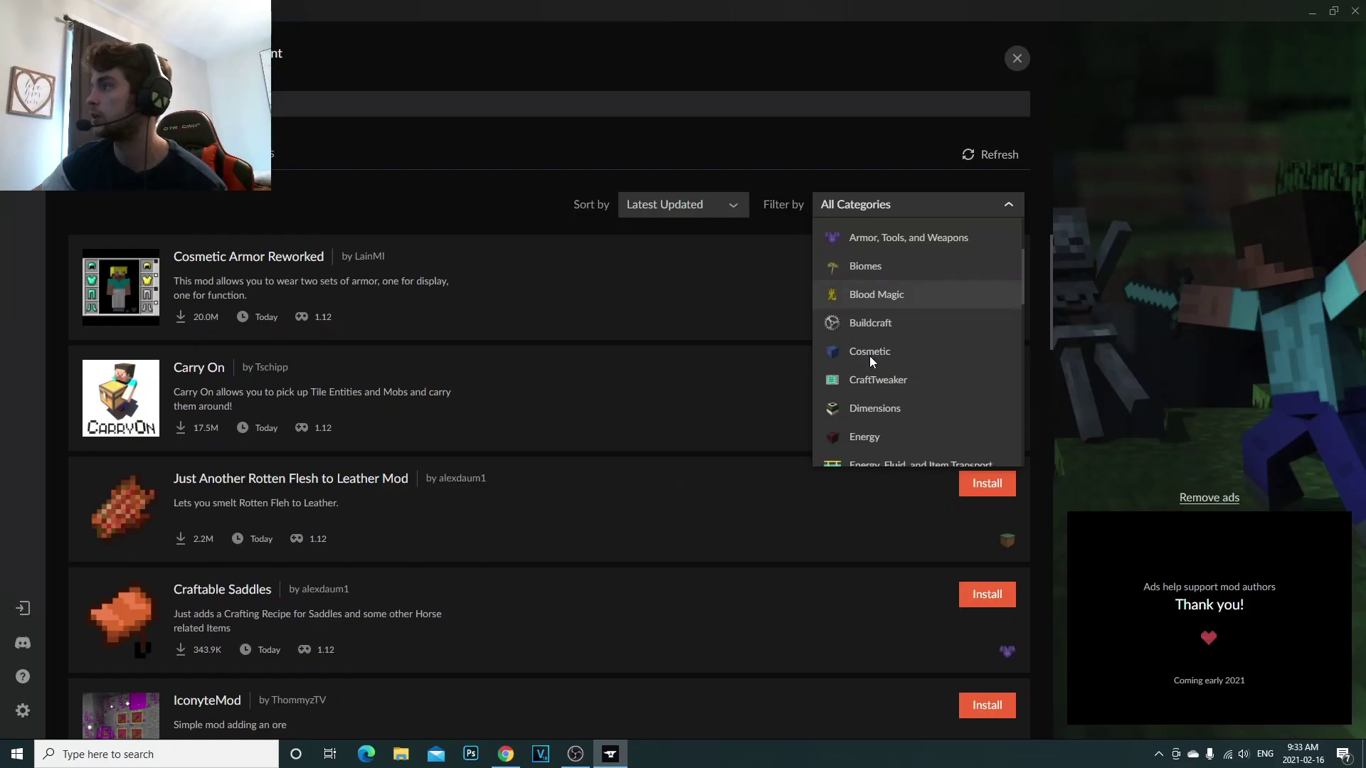
scroll(732, 328, "down", 3)
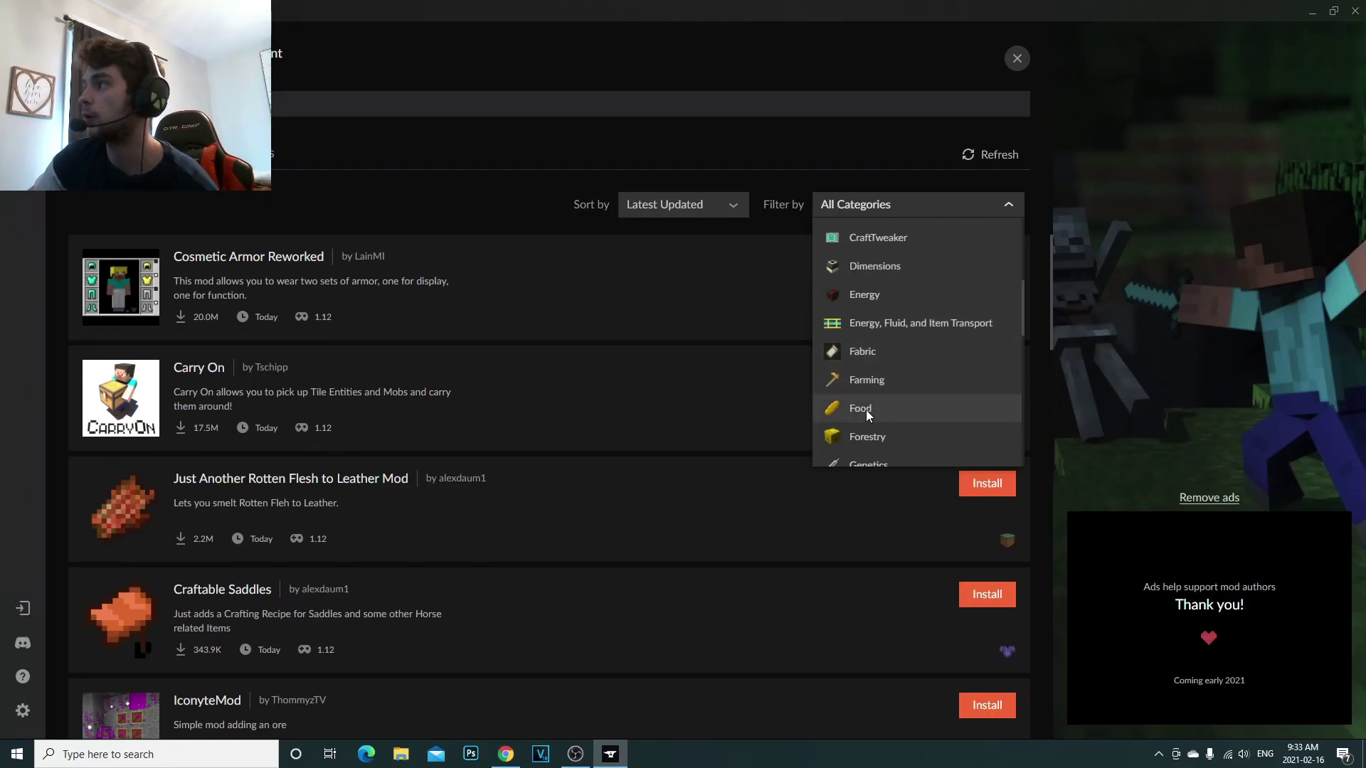
scroll(870, 377, "up", 2)
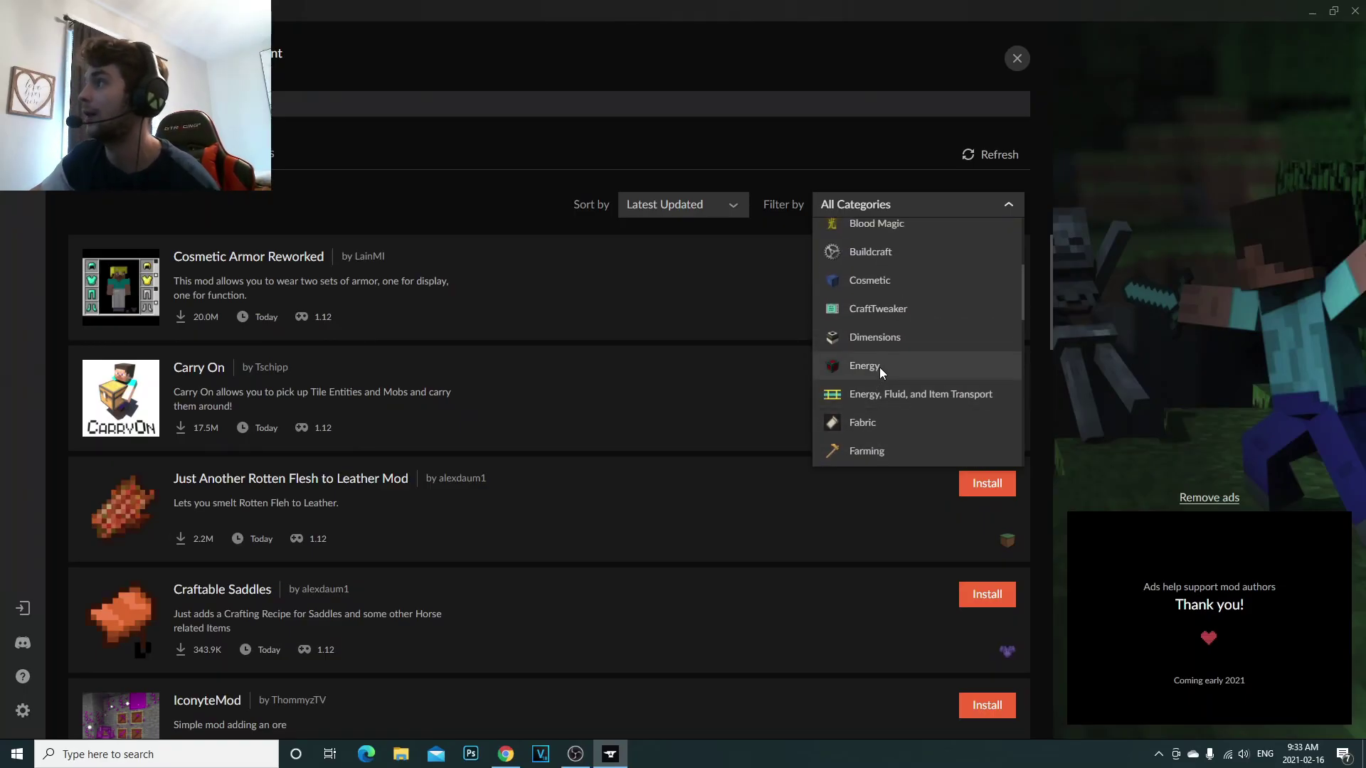
scroll(881, 365, "up", 2)
left_click(826, 147)
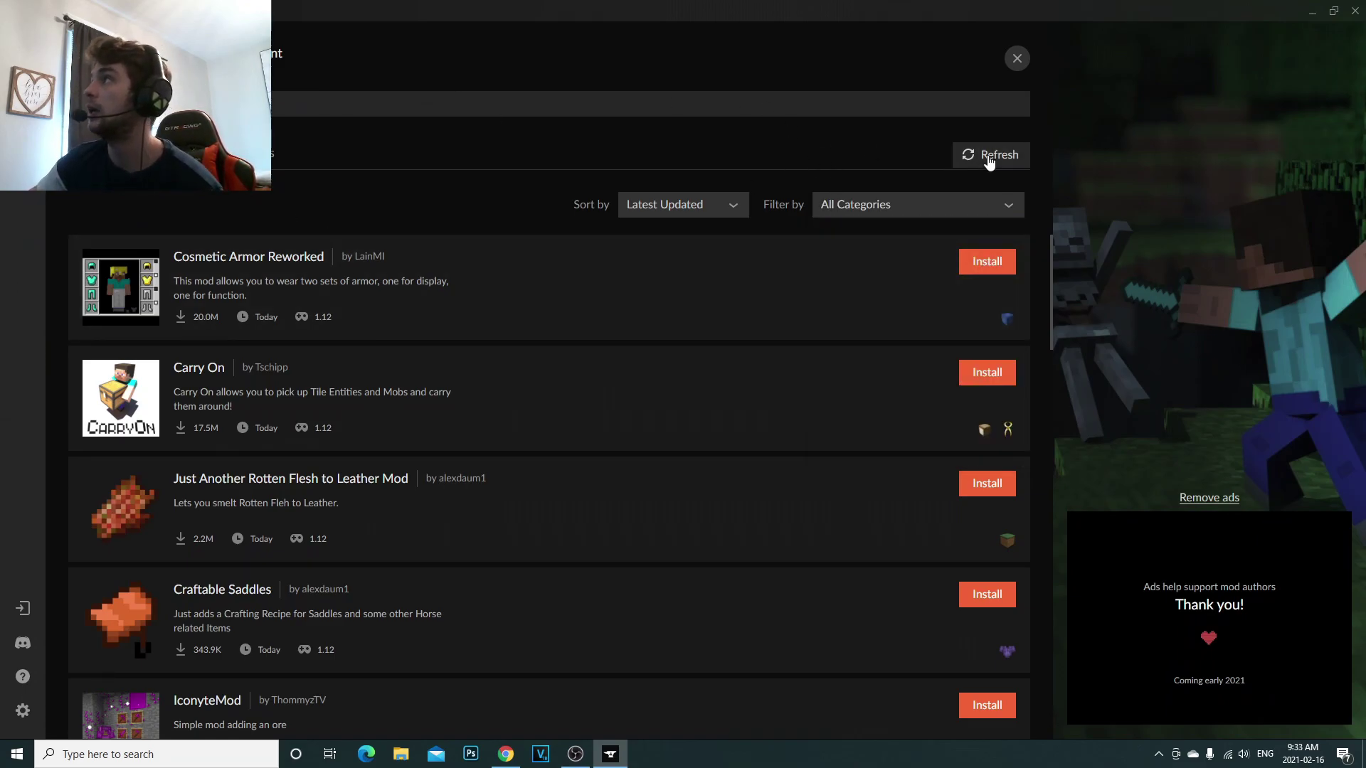
left_click(724, 206)
left_click(660, 261)
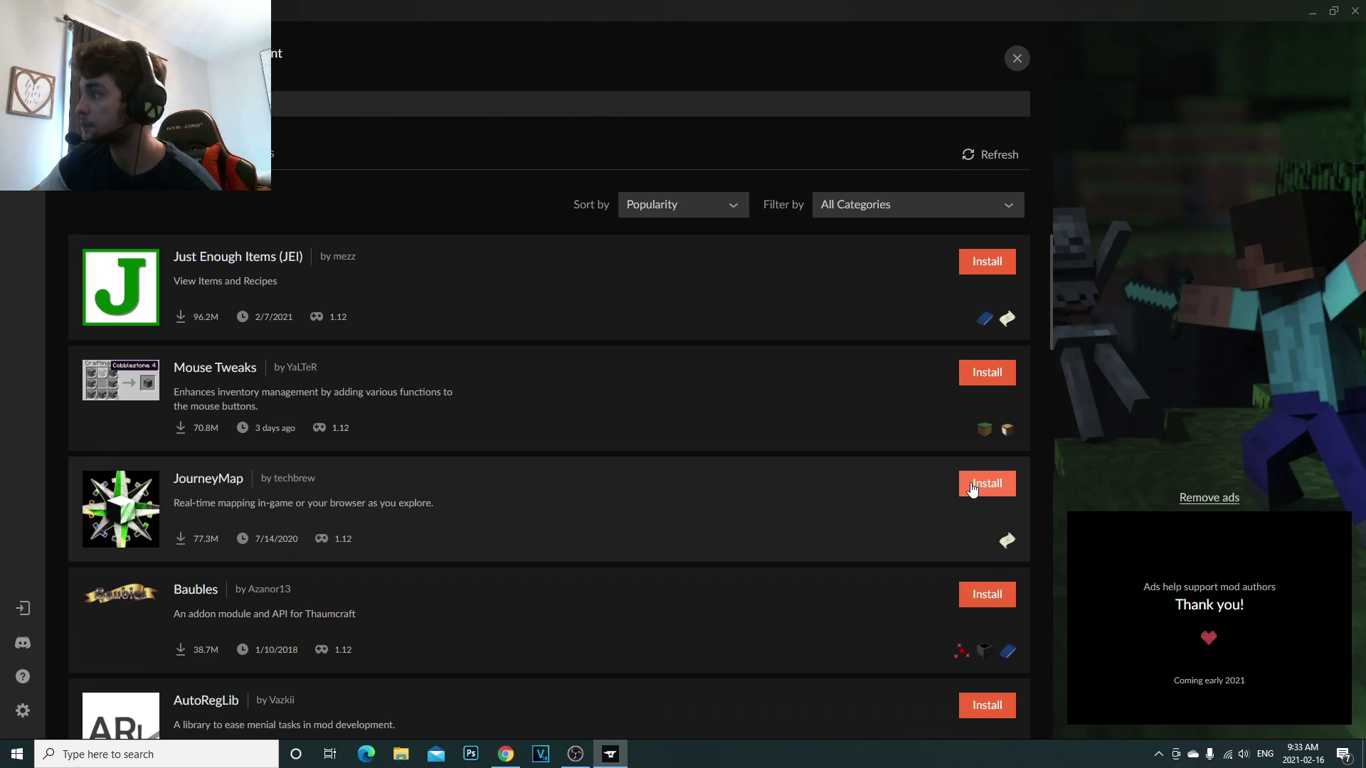
Install JourneyMap and Just Enough Items, then review the profile's 2 installed mods
left_click(976, 486)
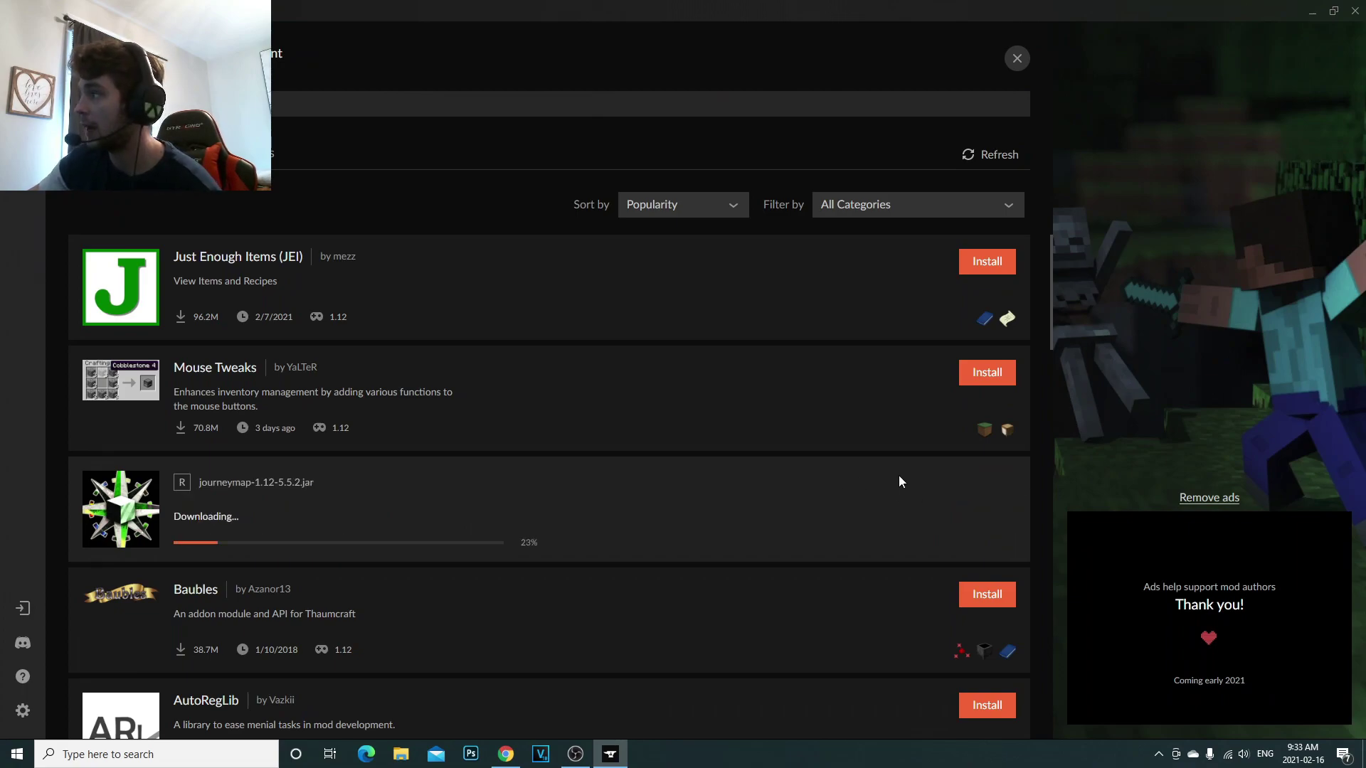
left_click(975, 265)
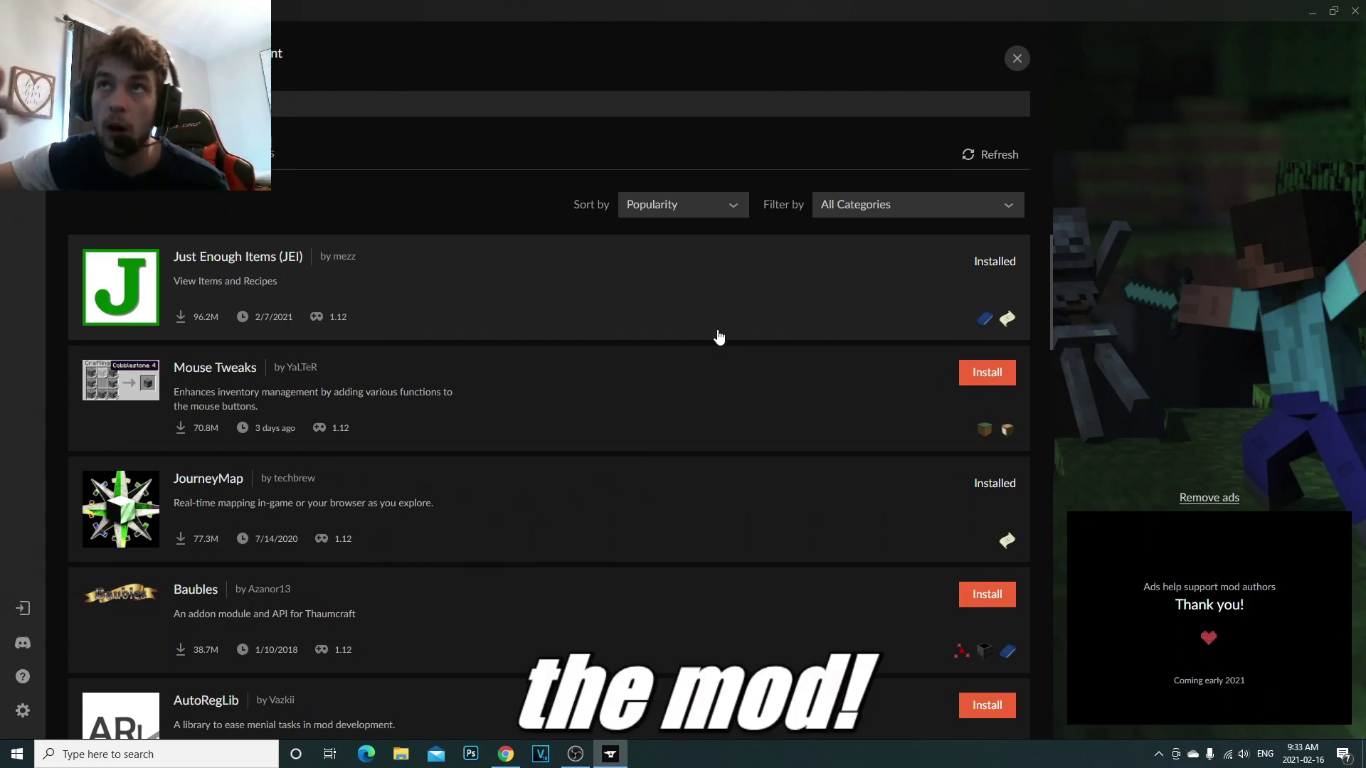
left_click(1017, 59)
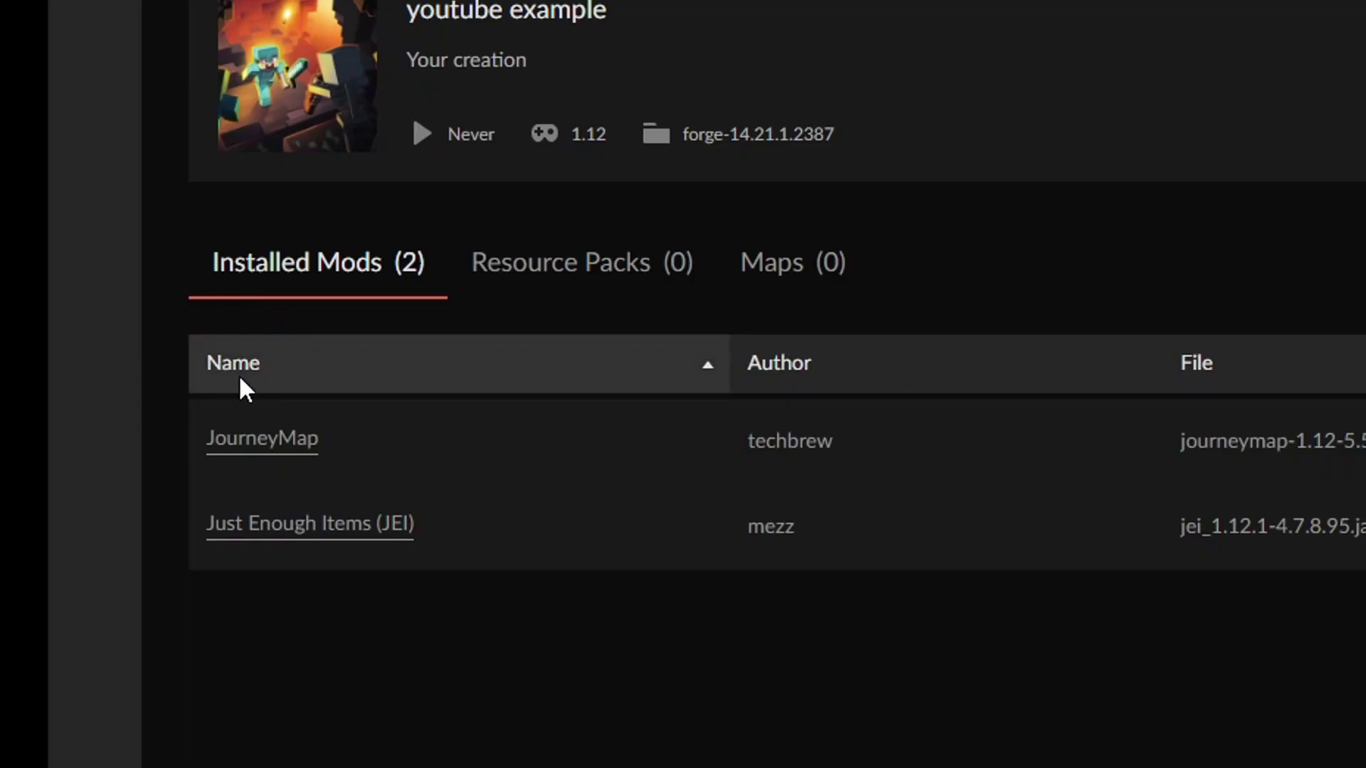
left_click(94, 370)
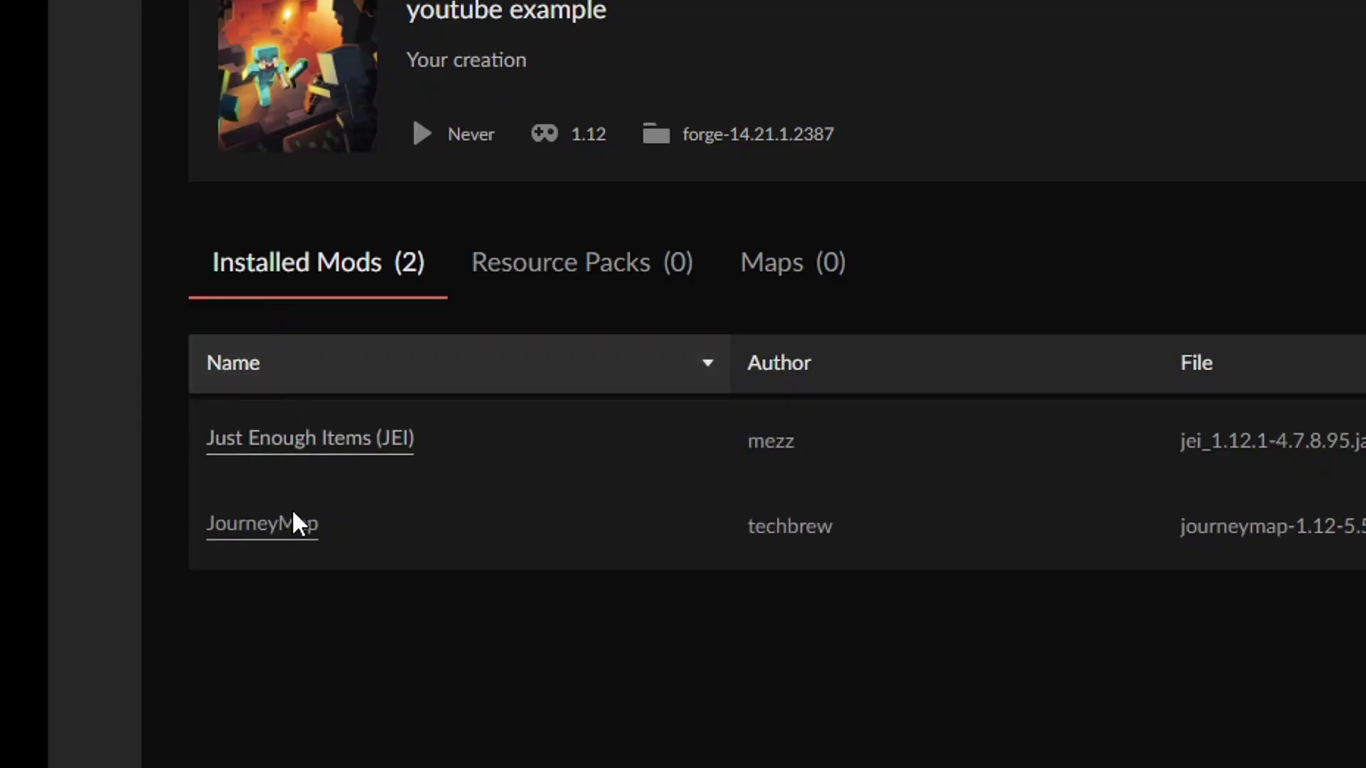
left_click(113, 370)
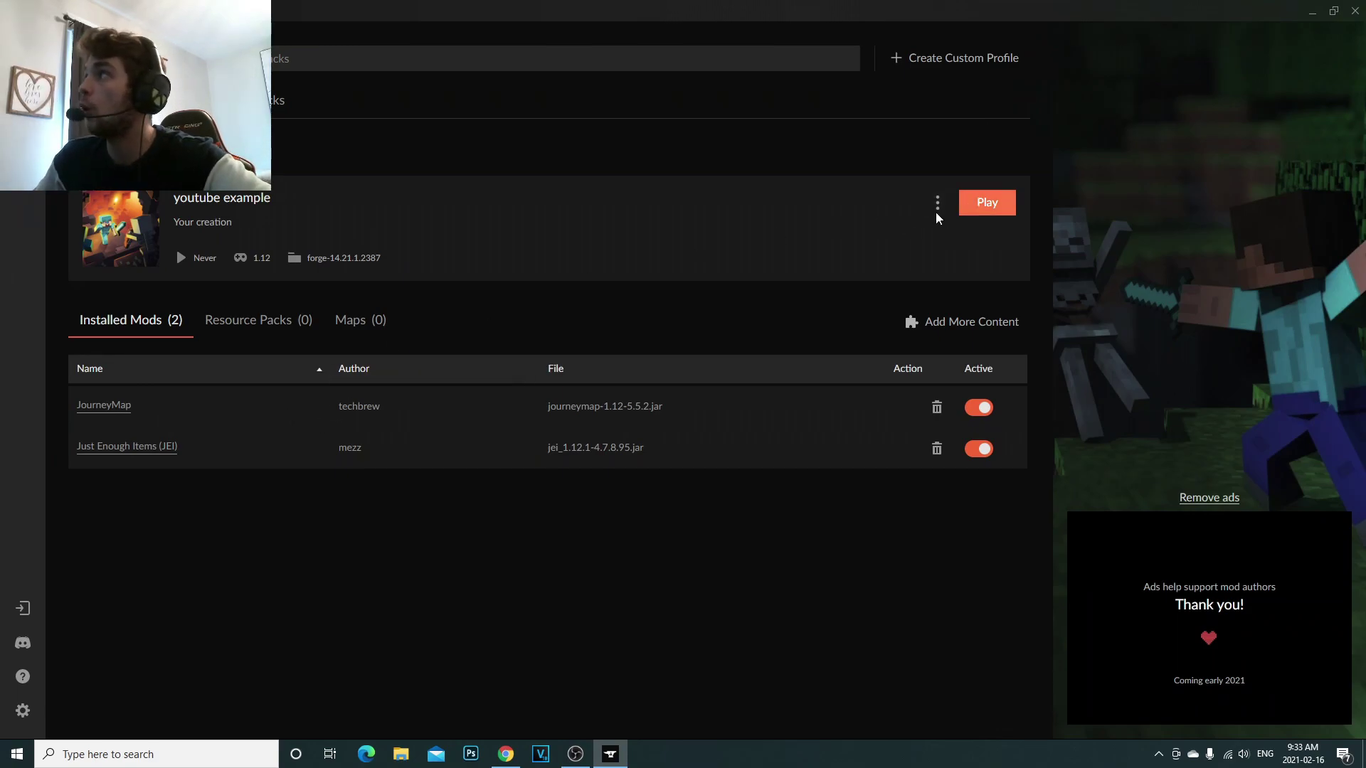
left_click(966, 322)
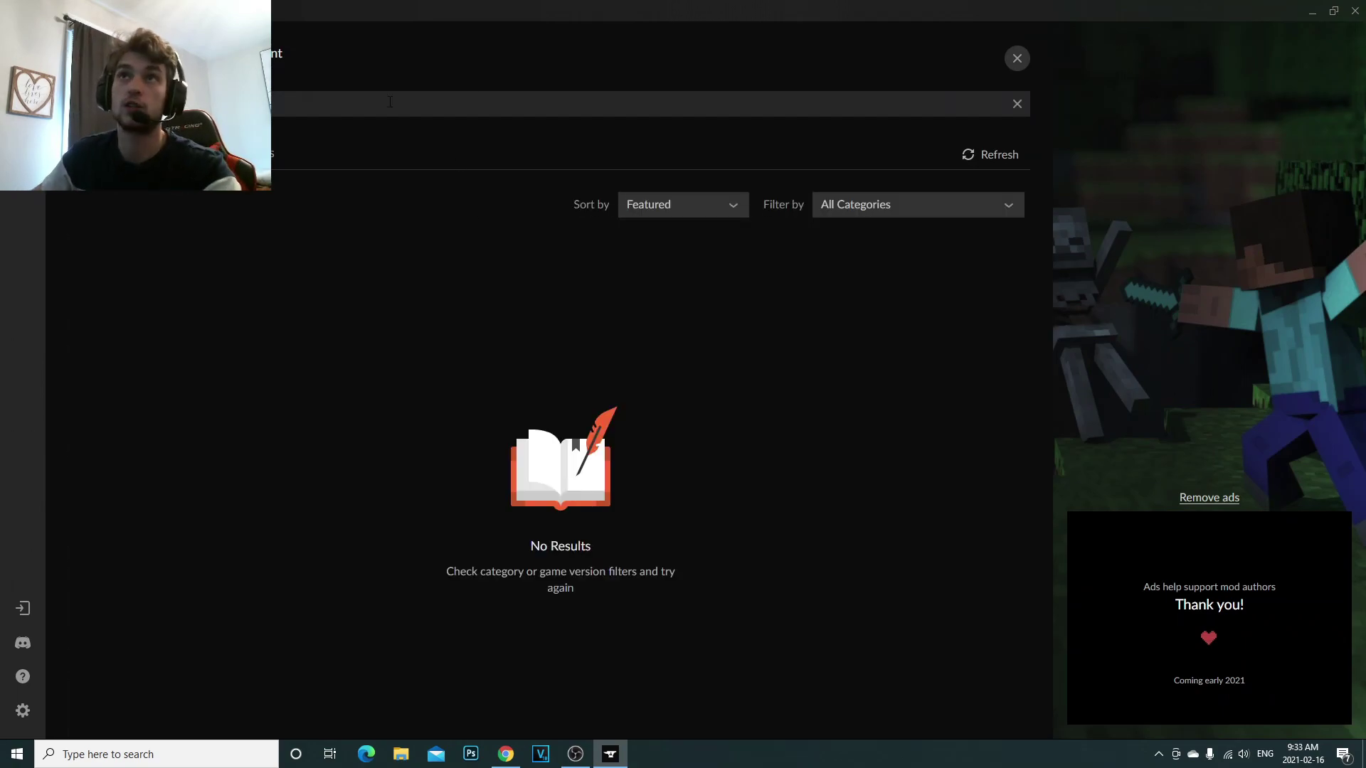
left_click(1017, 58)
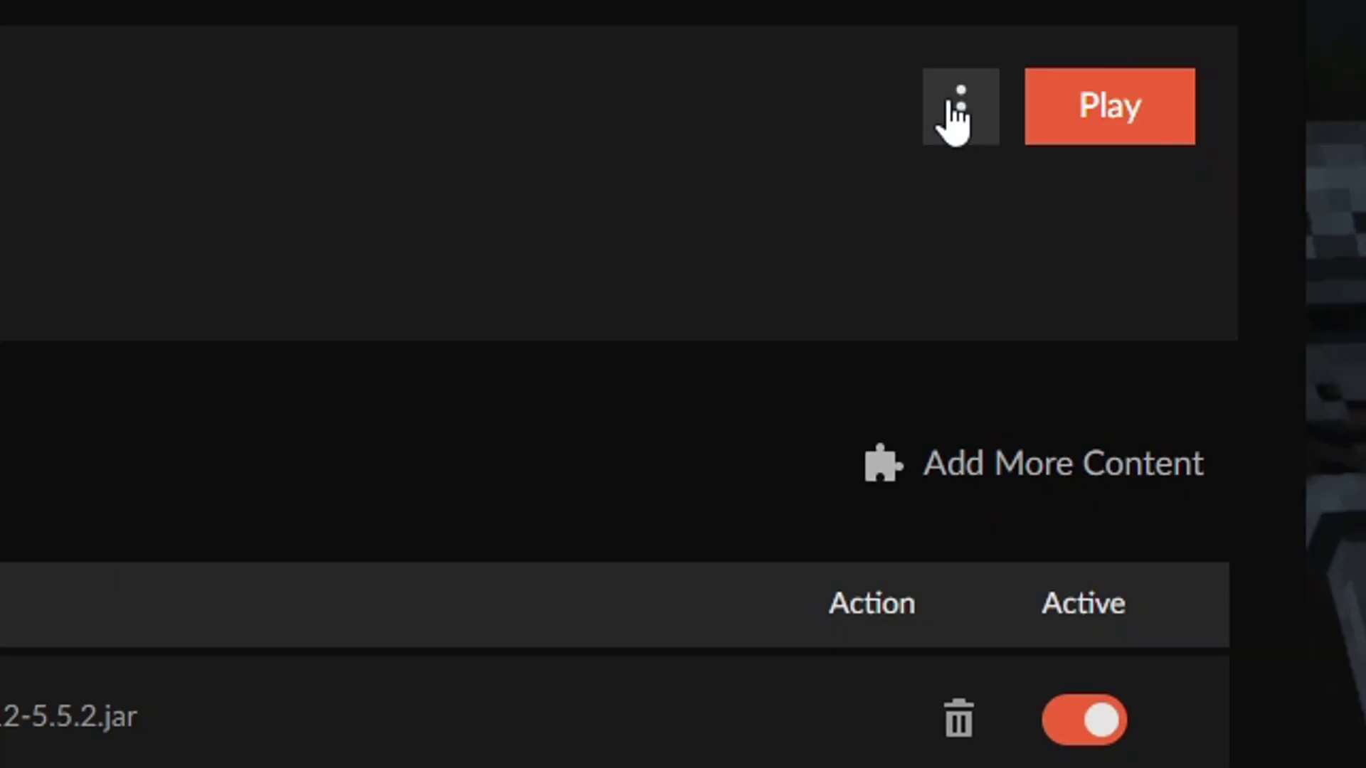
left_click(937, 204)
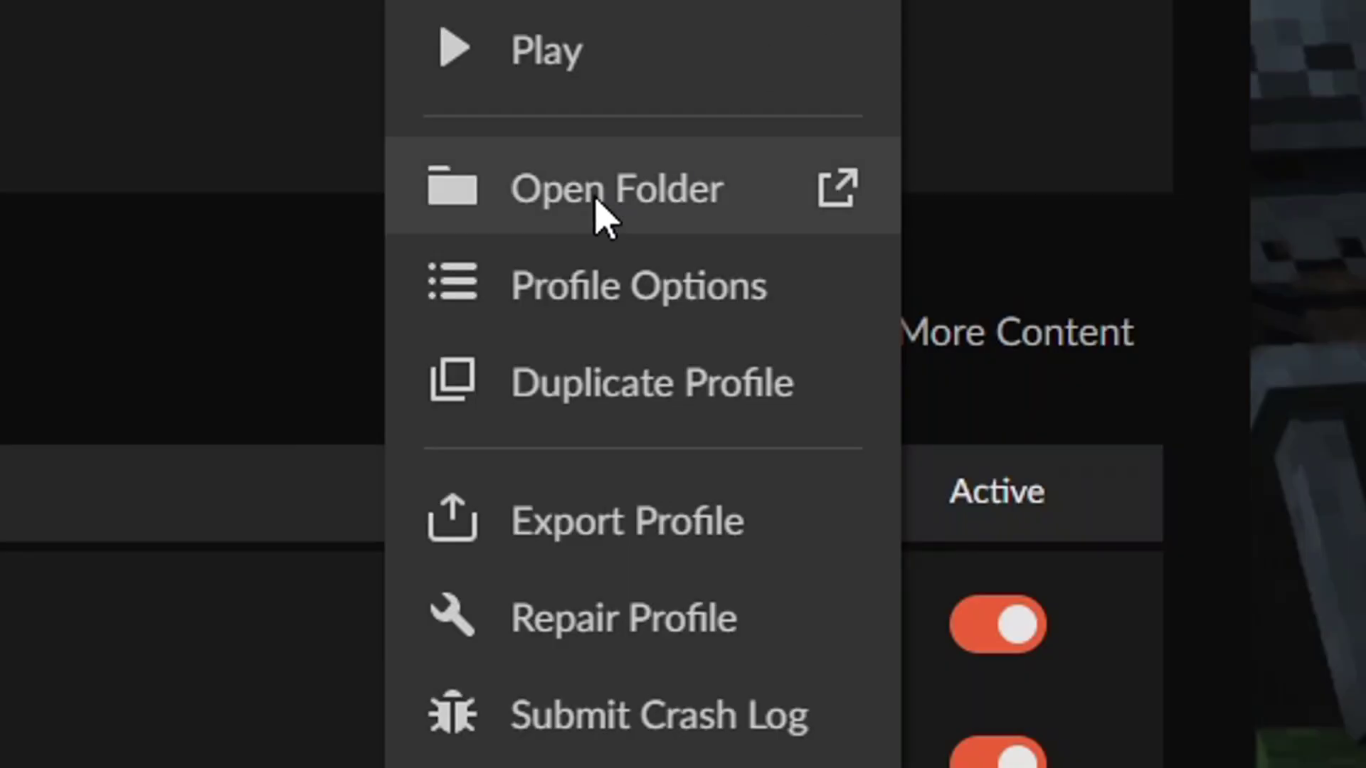
left_click(860, 283)
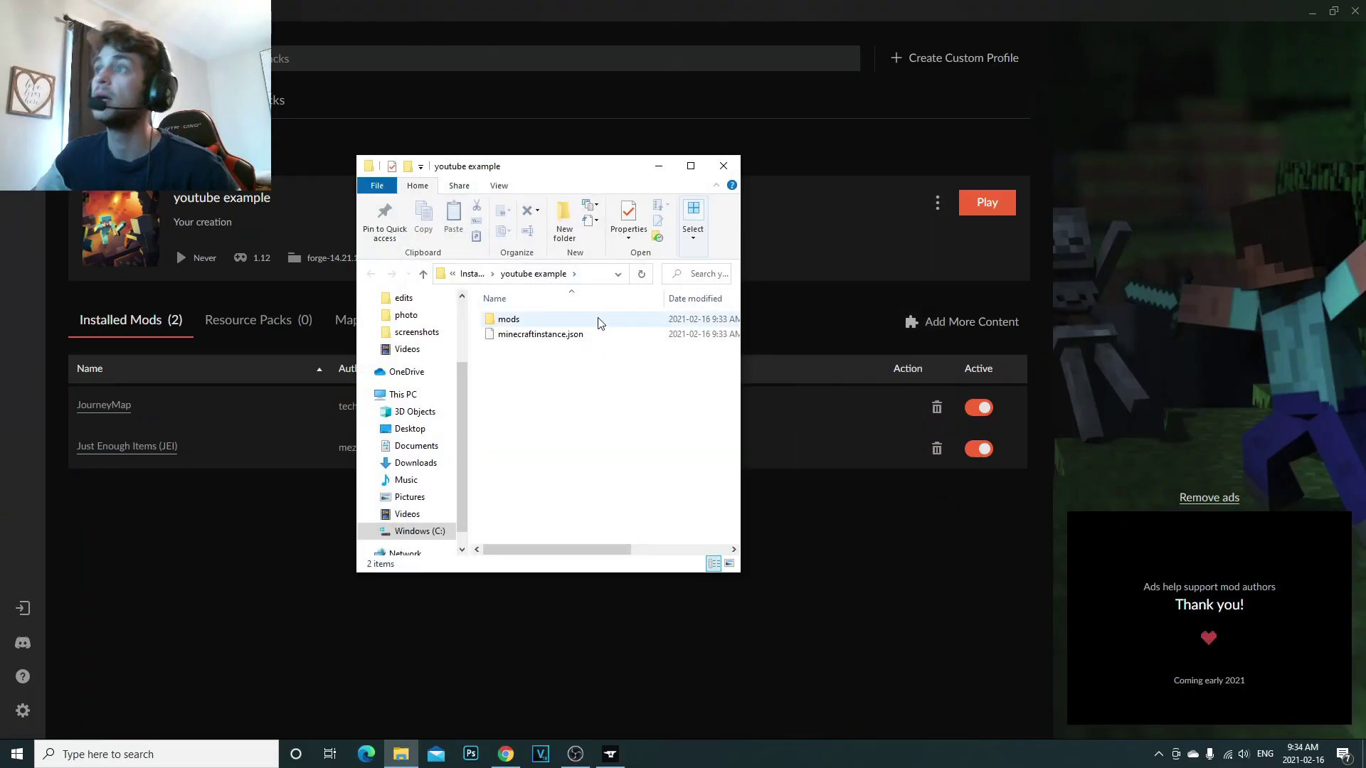
left_click(519, 319)
left_click(567, 393)
double_click(522, 320)
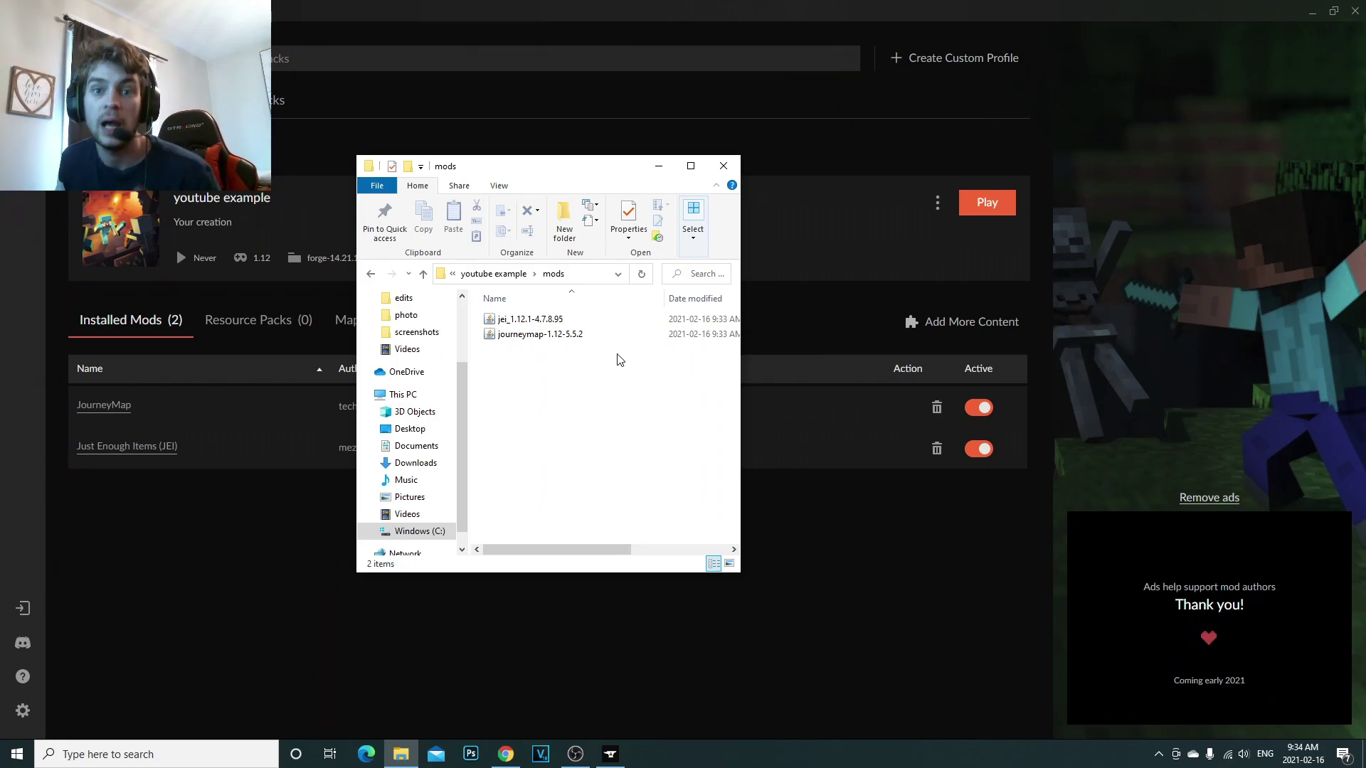
left_click(723, 166)
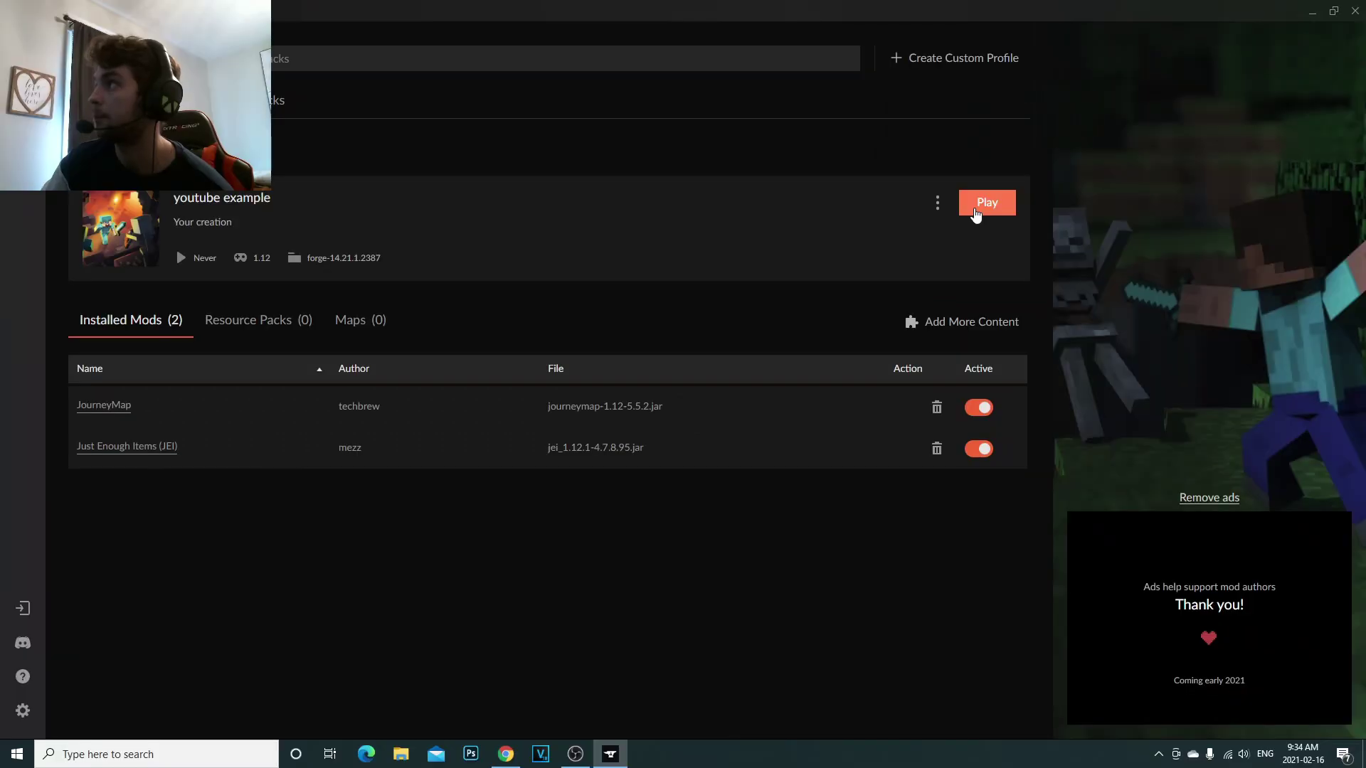
left_click(975, 210)
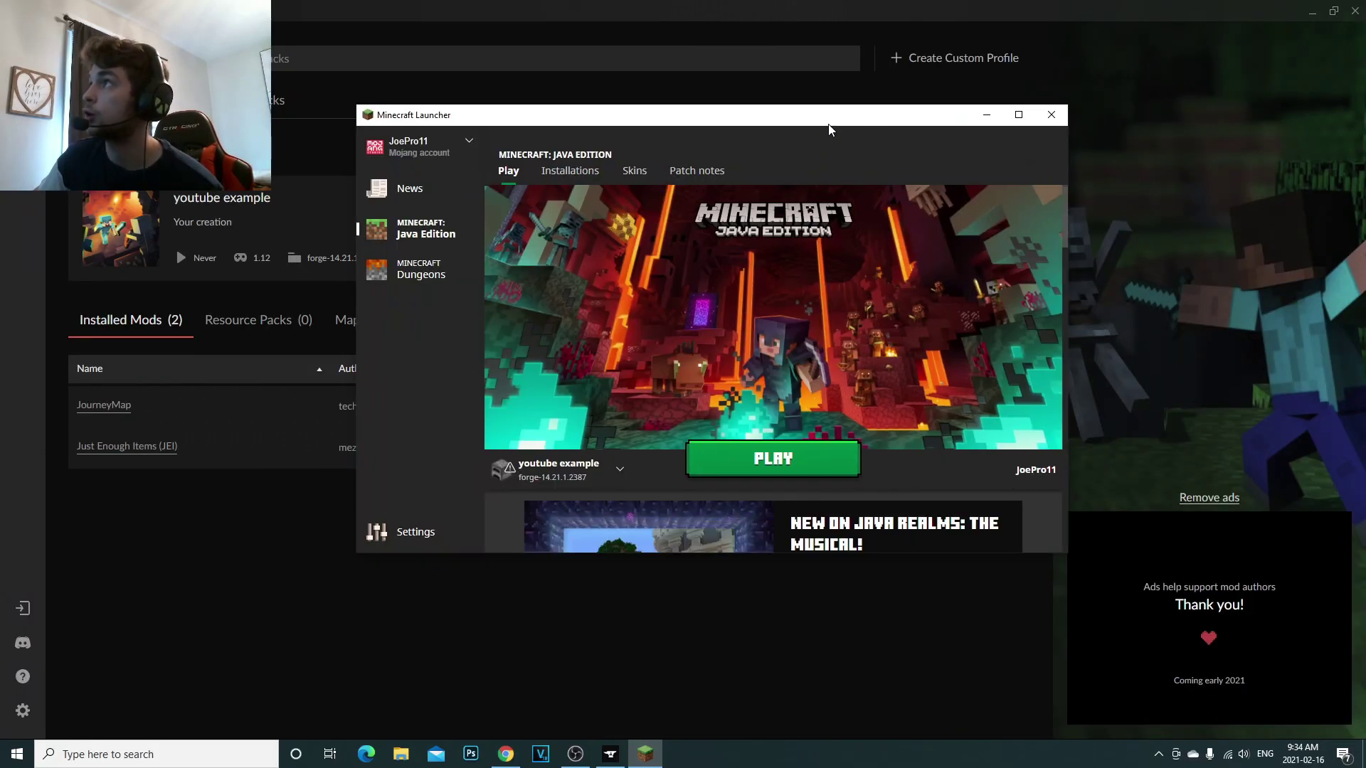
Play the youtube example installation, accepting the modified-installation risk warning
left_click_drag(828, 124, 745, 136)
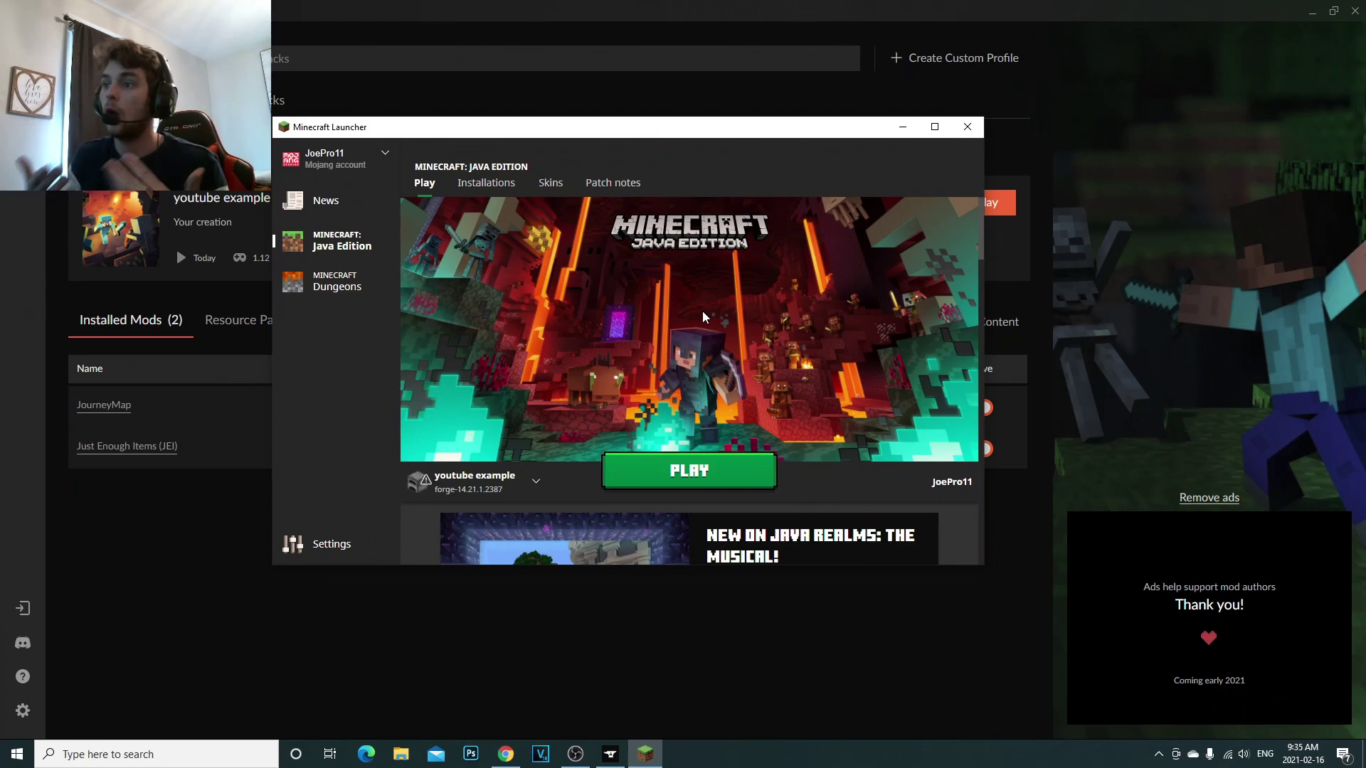
mouse_move(466, 488)
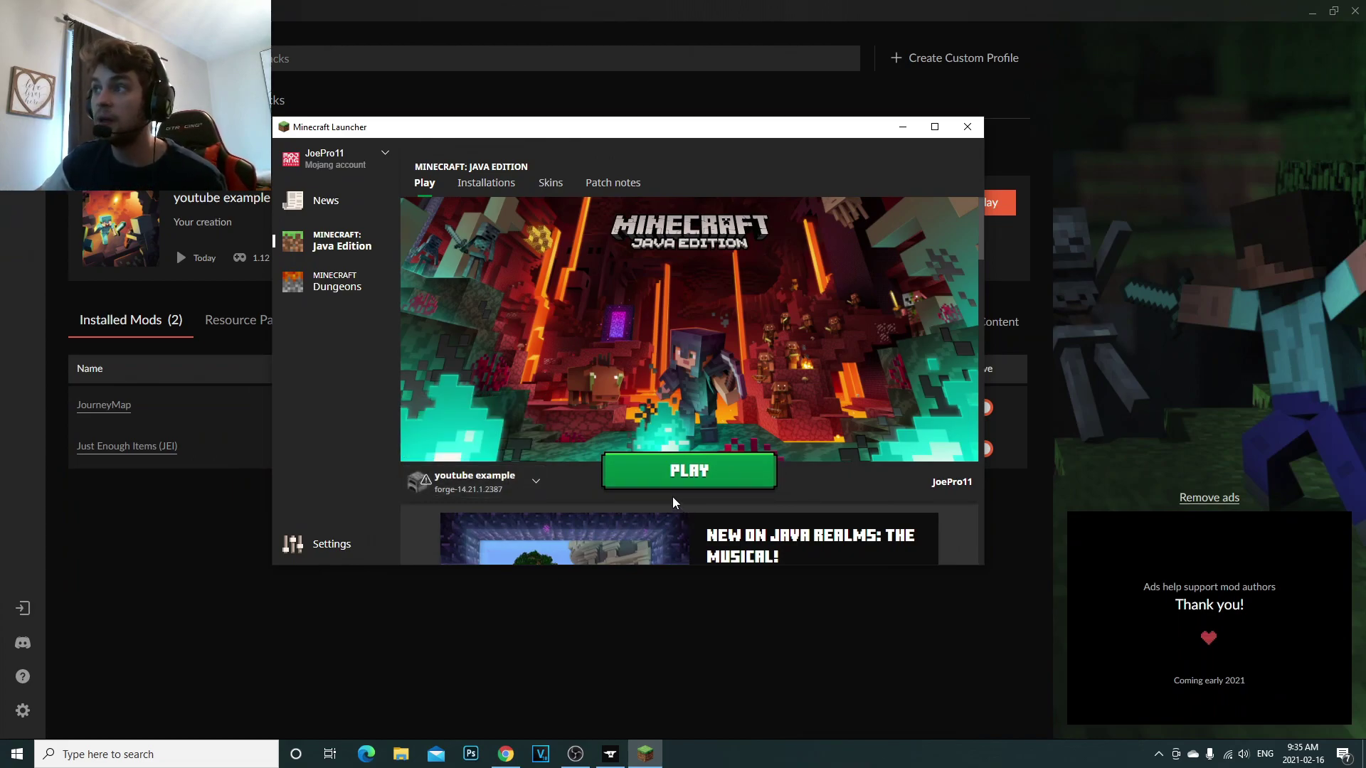
left_click(676, 477)
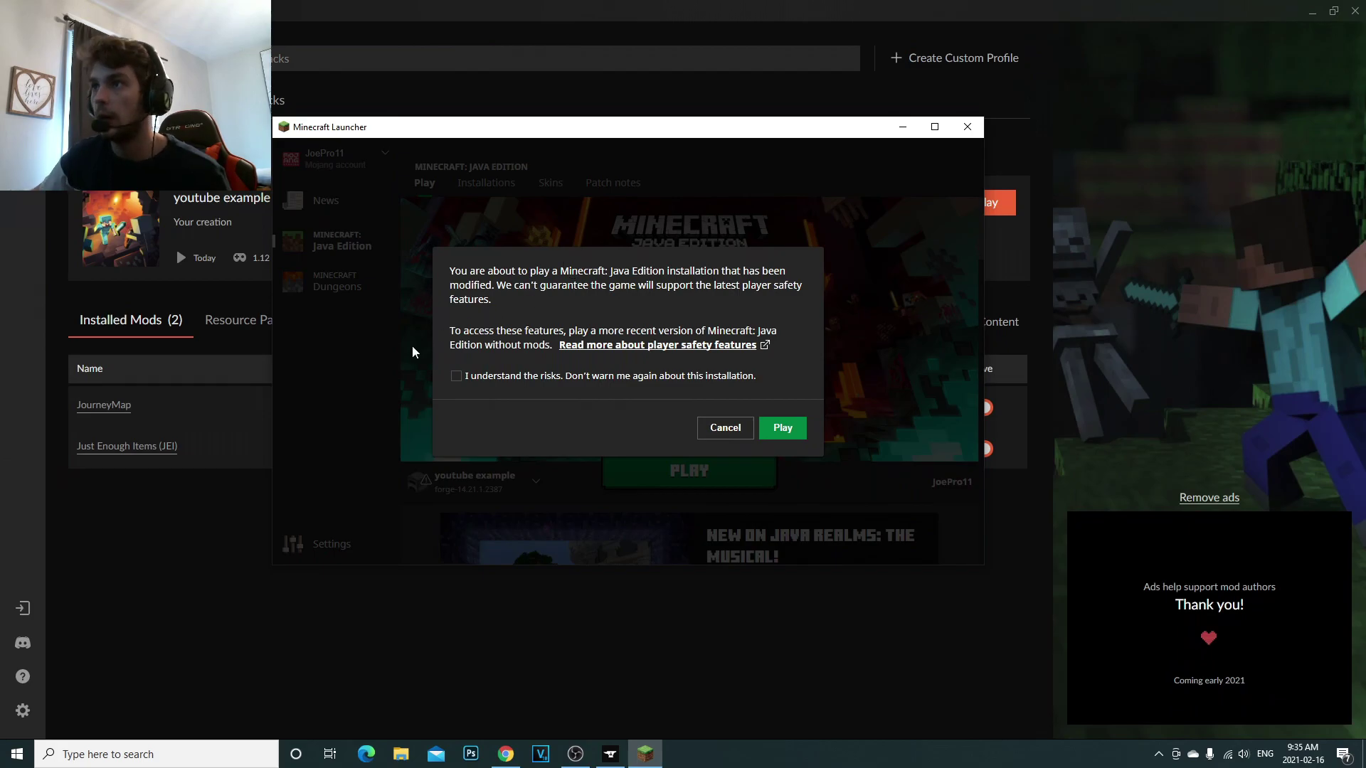
left_click(456, 375)
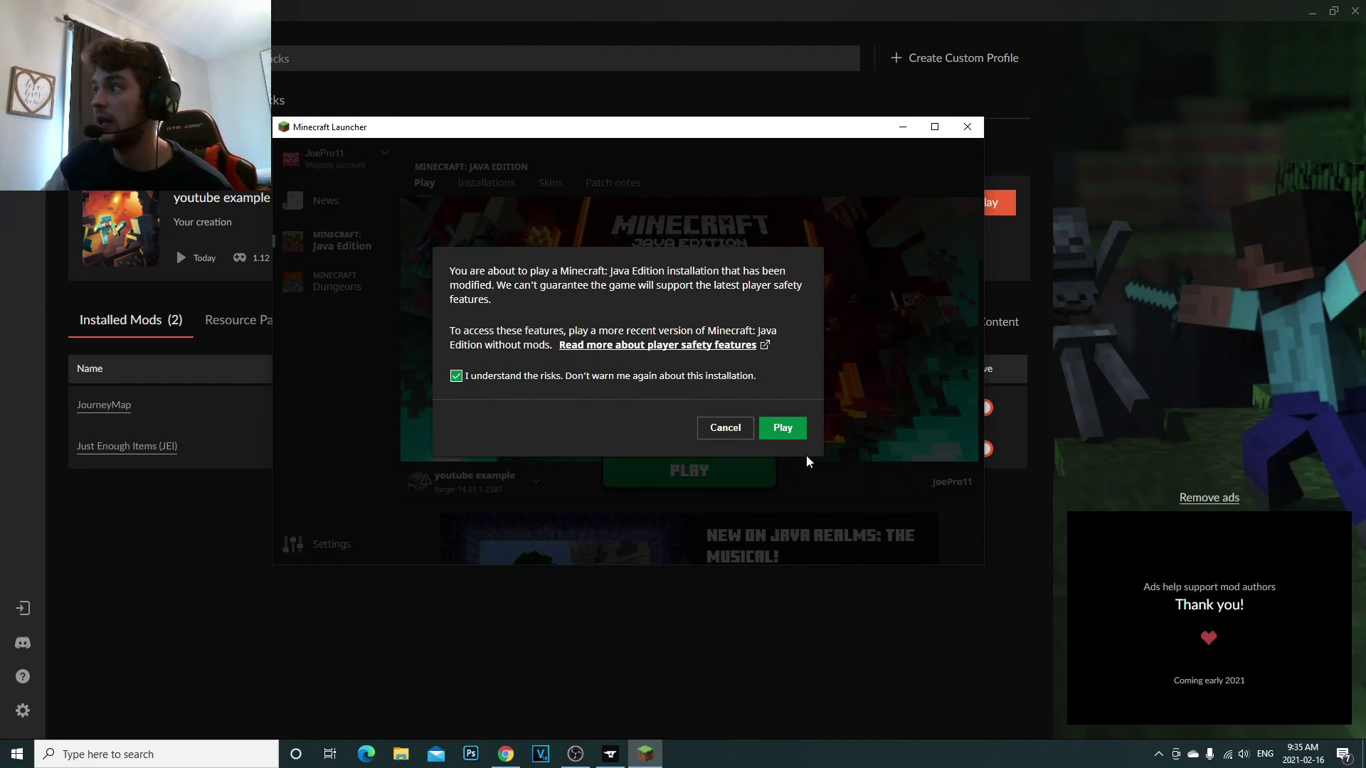
left_click(782, 430)
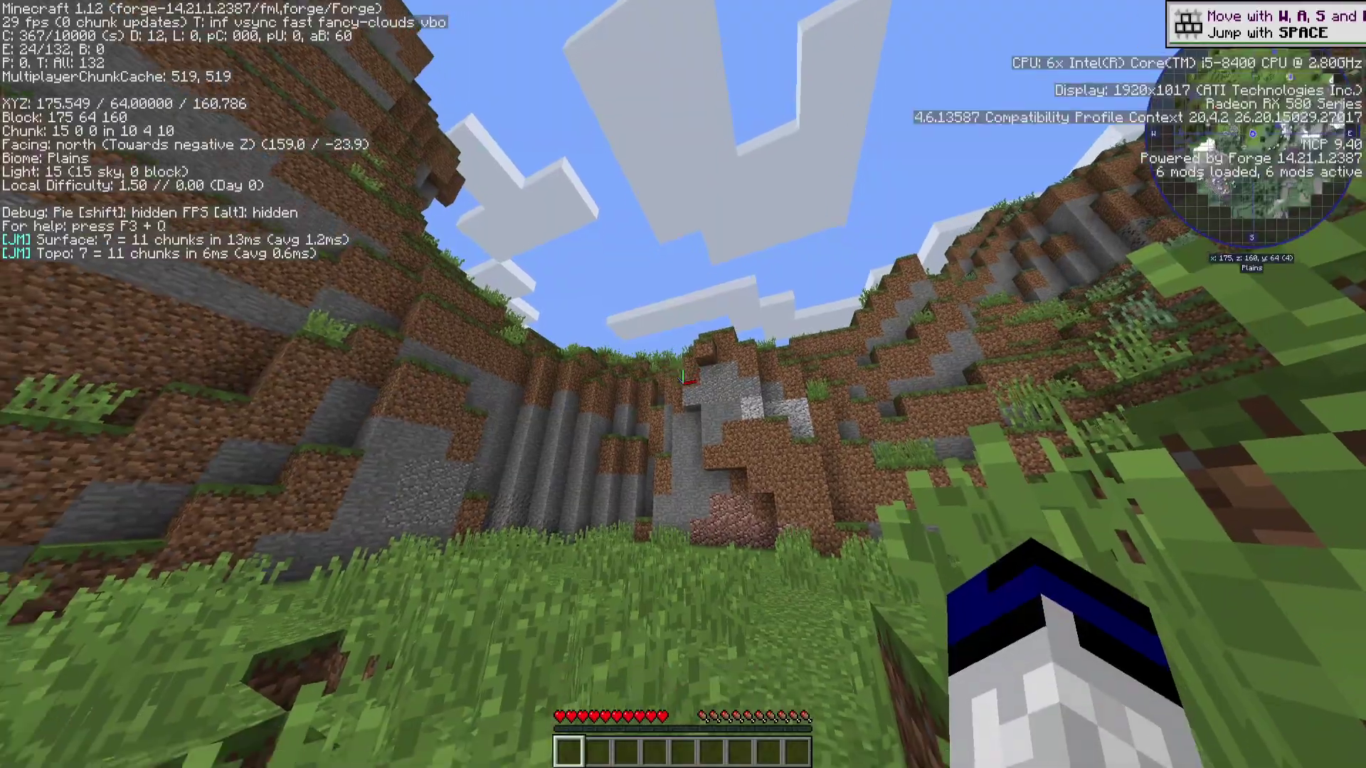
Hide the F3 debug overlay and page through JEI's item list in the inventory
key("F3")
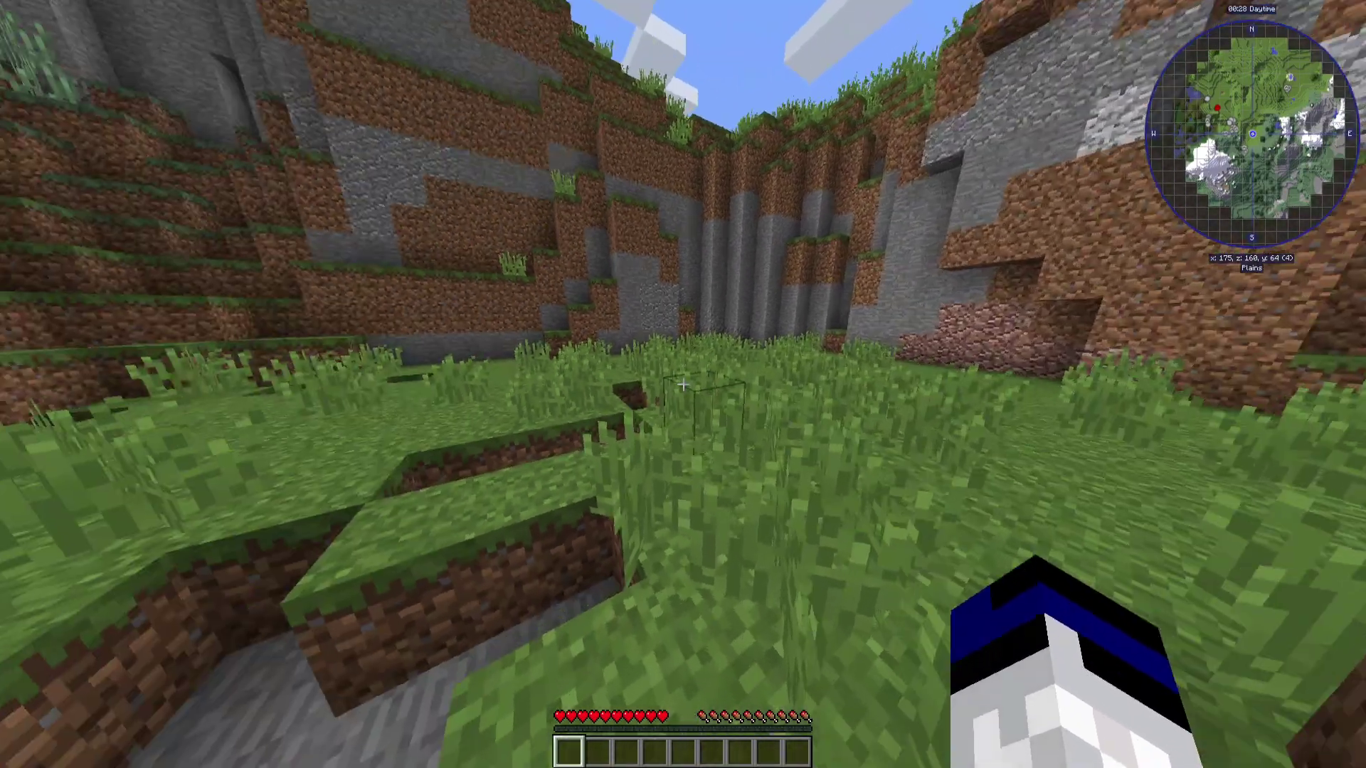
key("e")
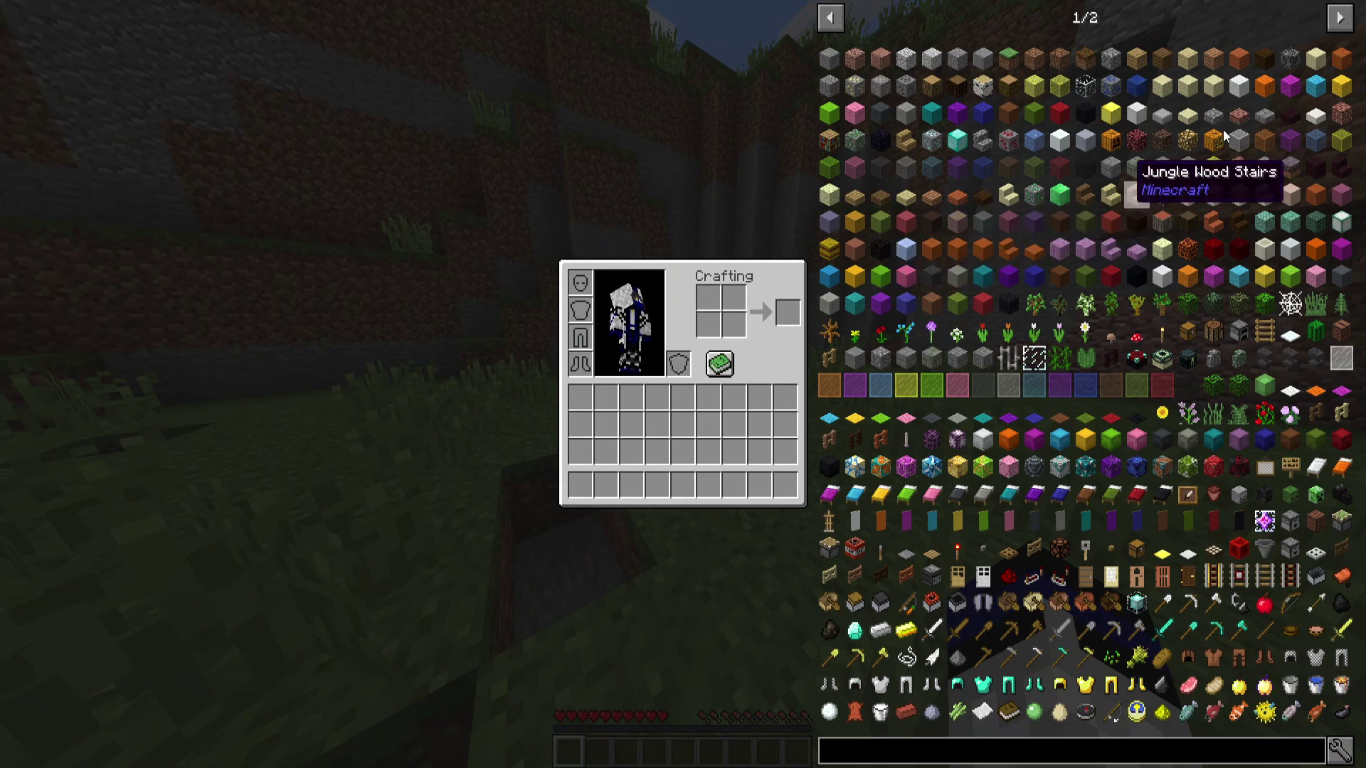
left_click(1341, 18)
key("e")
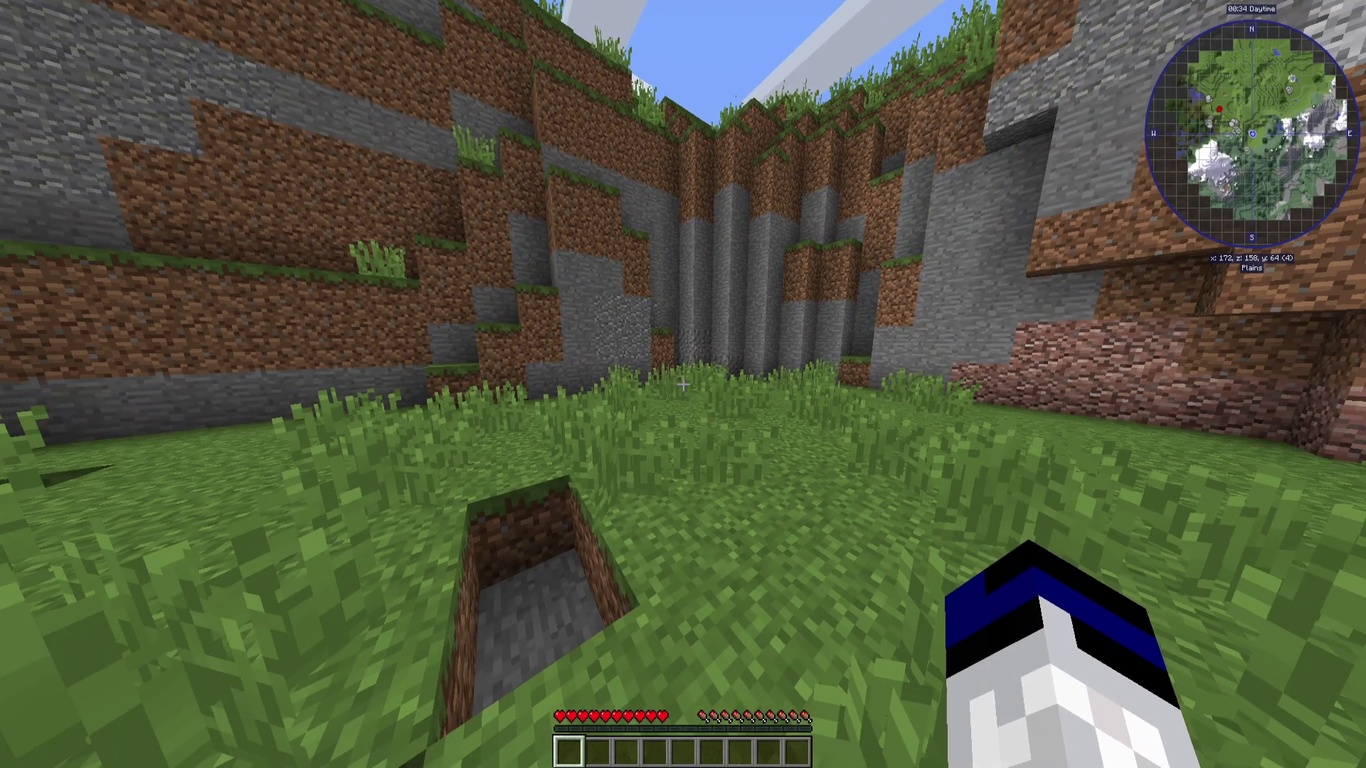
key("e")
key("e")
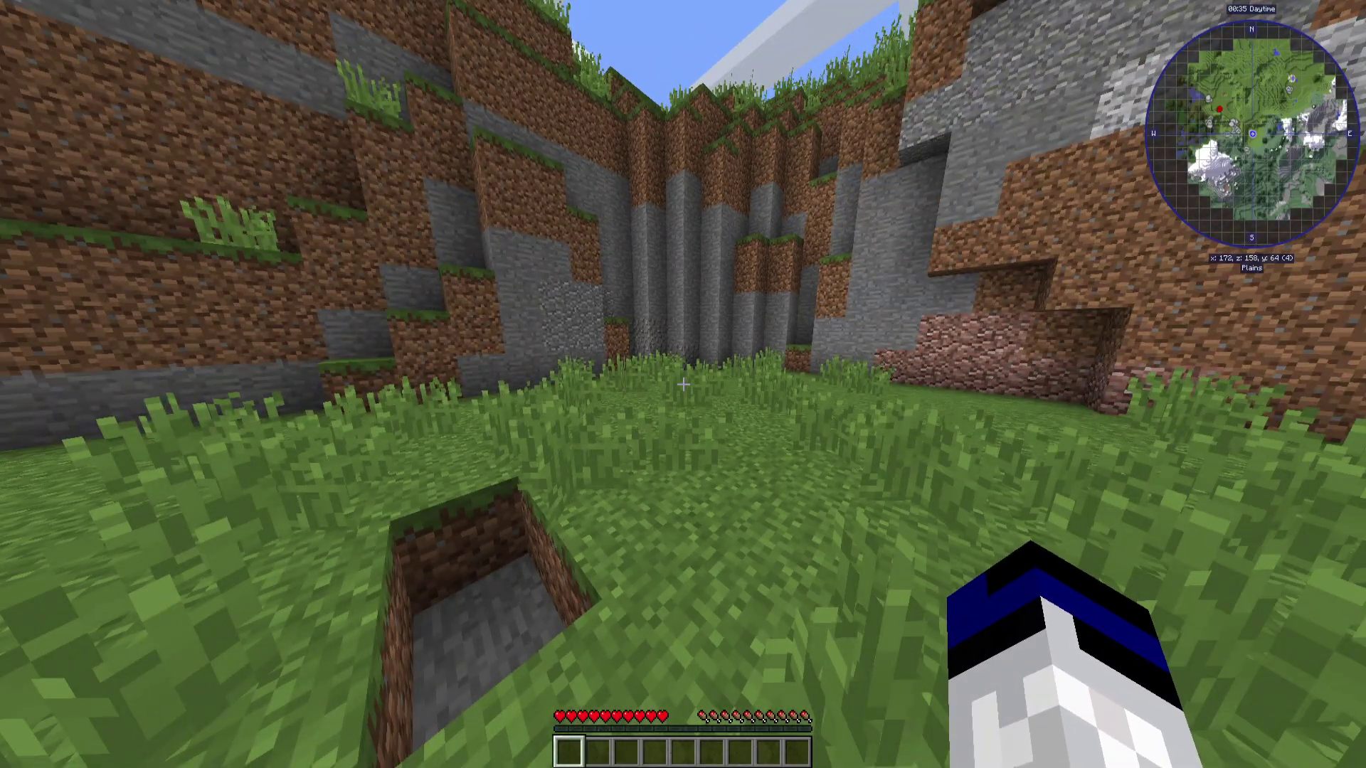
Walk forward, break tall grass, and visit Options from the game menu before resuming
key("w")
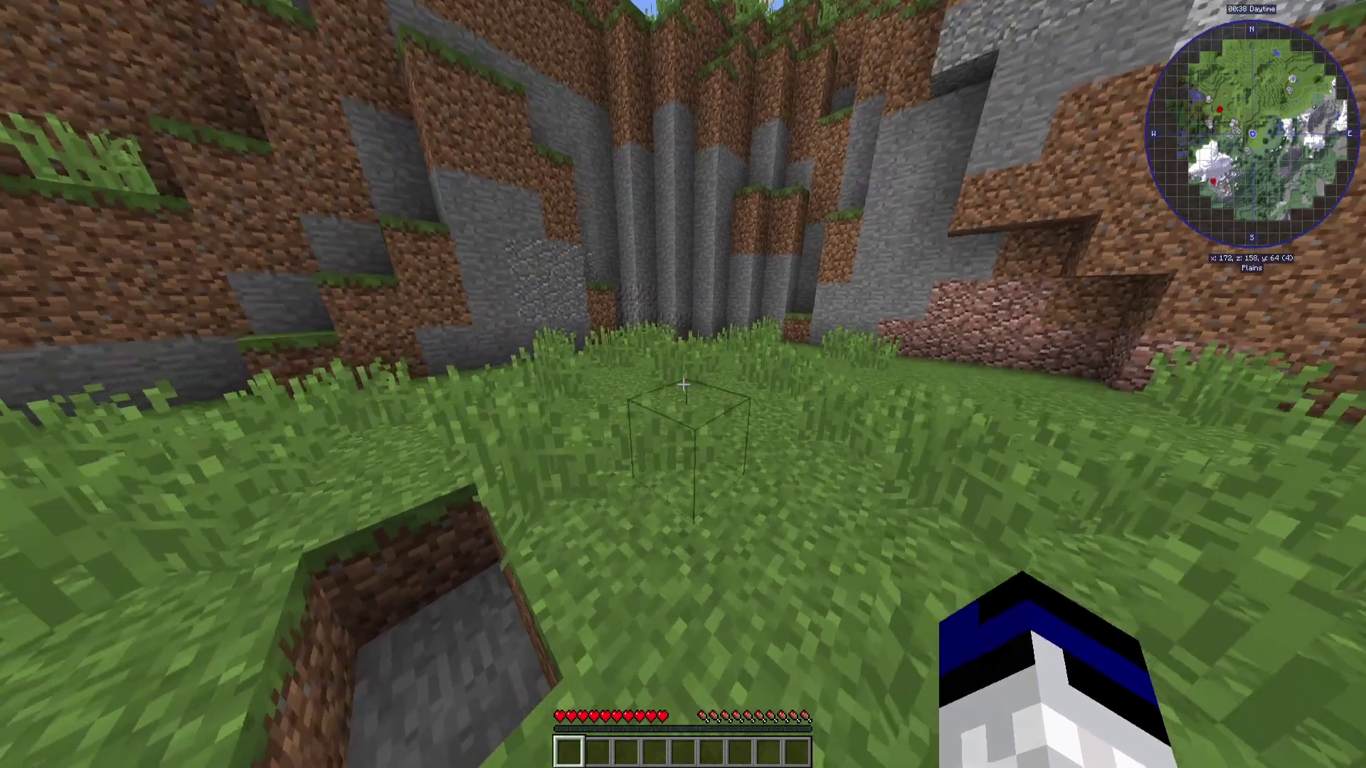
left_click(683, 384)
key("Escape")
left_click(613, 339)
key("Escape")
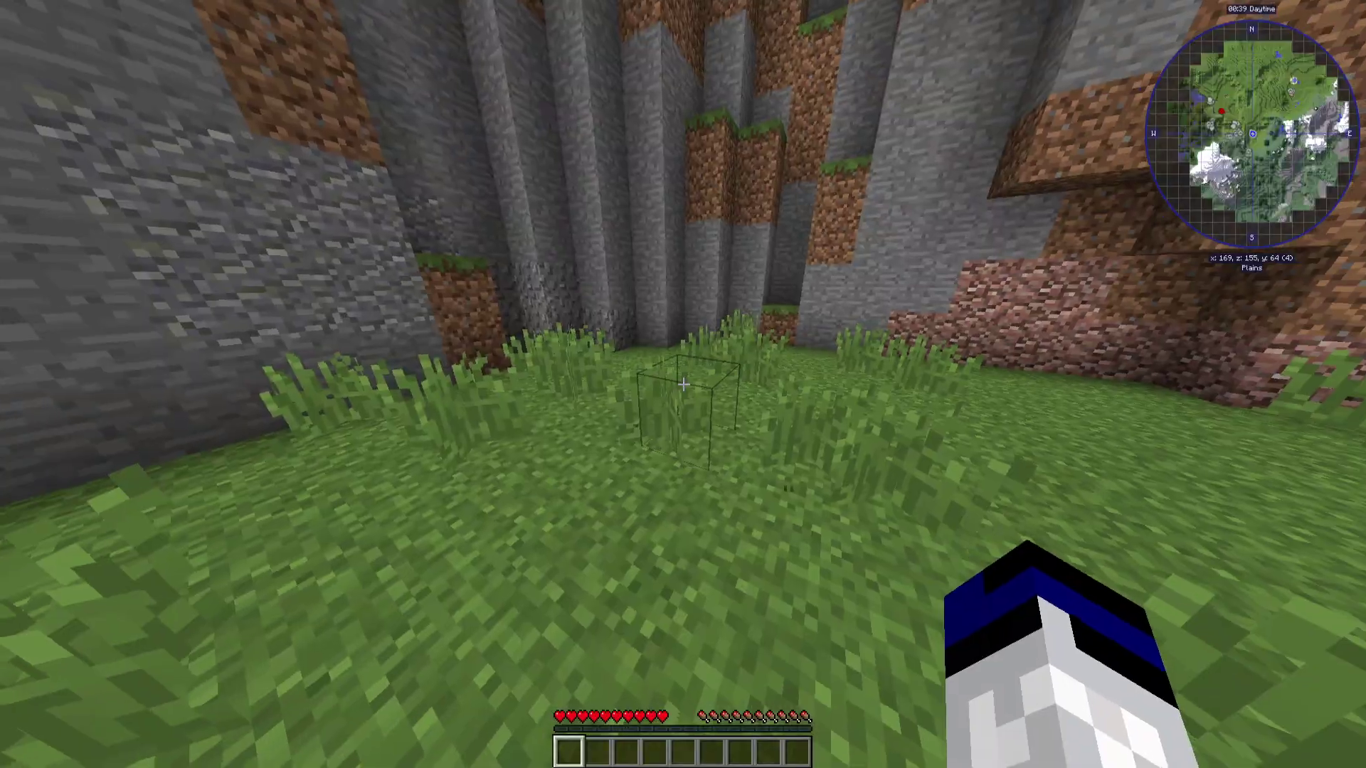